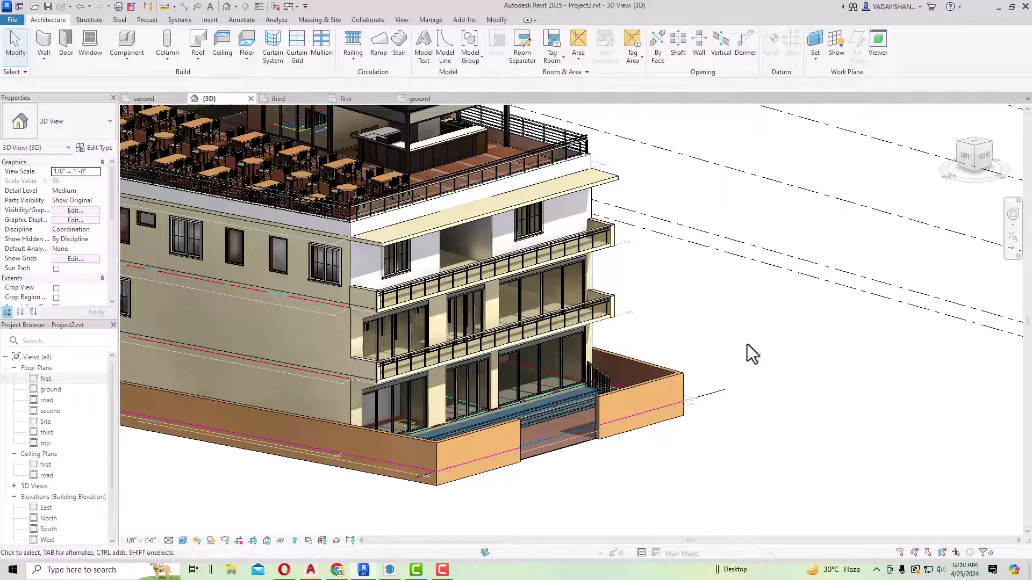
- Orbit the 3D model to a west three-quarter view, then open the 'first' floor plan
{"action": "mouse_move", "coordinate": [984, 164]}
{"action": "left_mouse_down"}
{"action": "mouse_move", "coordinate": [889, 177]}
{"action": "mouse_move", "coordinate": [741, 164]}
{"action": "mouse_move", "coordinate": [997, 160]}
{"action": "left_mouse_up"}
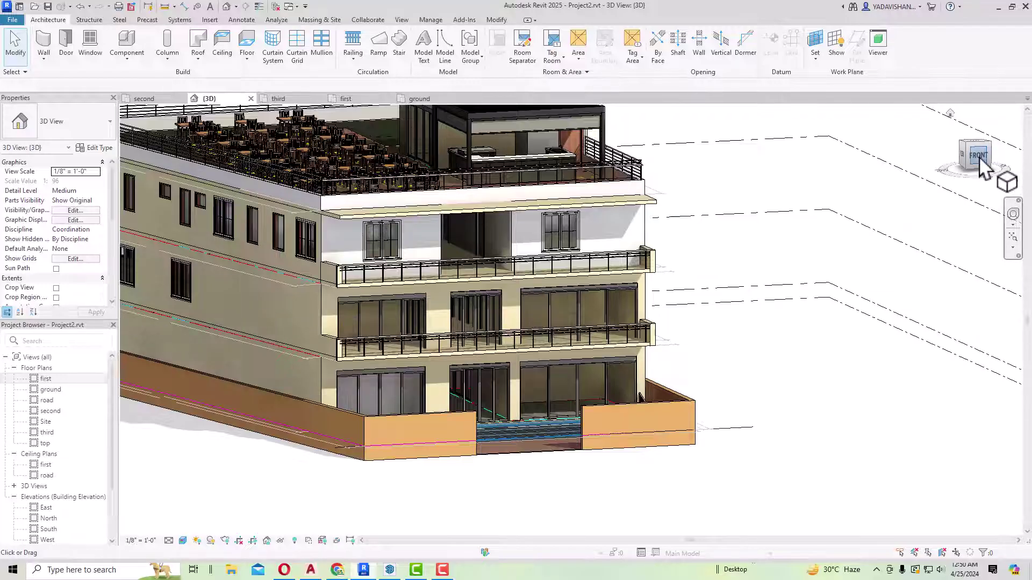
{"action": "mouse_move", "coordinate": [984, 161]}
{"action": "left_mouse_down"}
{"action": "mouse_move", "coordinate": [1011, 180]}
{"action": "mouse_move", "coordinate": [840, 180]}
{"action": "mouse_move", "coordinate": [975, 173]}
{"action": "mouse_move", "coordinate": [983, 146]}
{"action": "mouse_move", "coordinate": [979, 137]}
{"action": "mouse_move", "coordinate": [971, 177]}
{"action": "mouse_move", "coordinate": [888, 184]}
{"action": "left_mouse_up"}
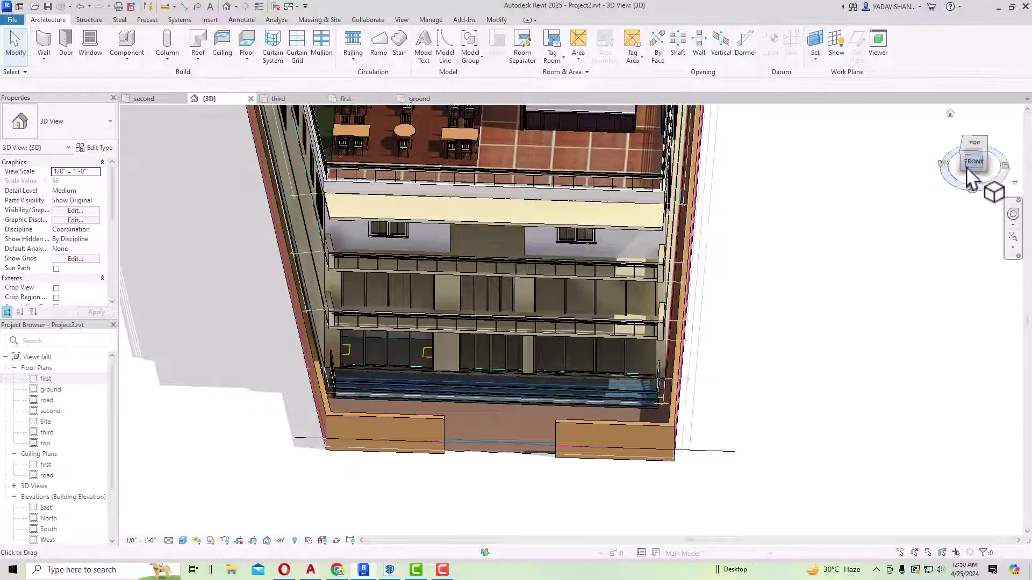
{"action": "left_click_drag", "start_coordinate": [973, 163], "coordinate": [182, 372]}
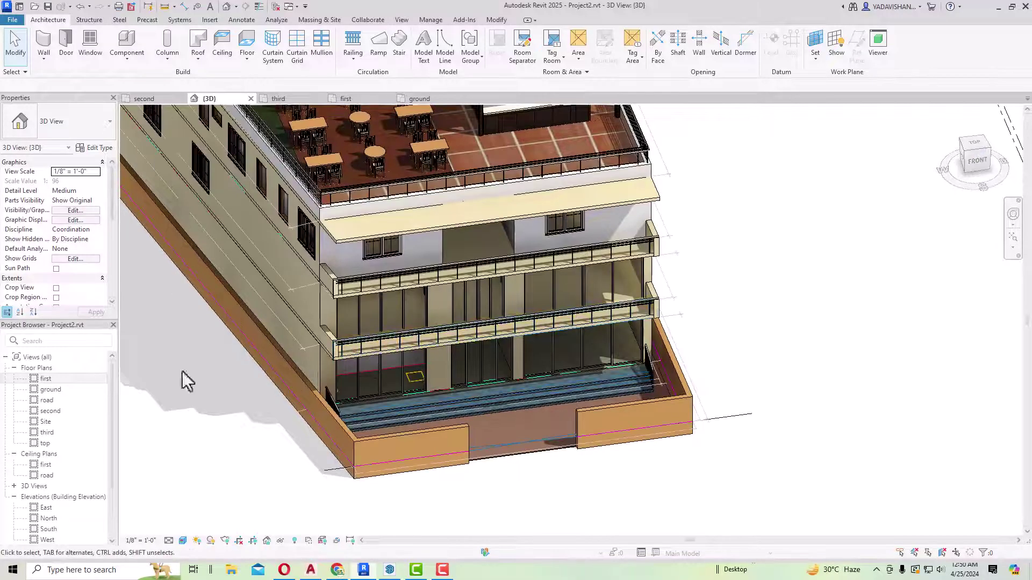
{"action": "double_click", "coordinate": [47, 379]}
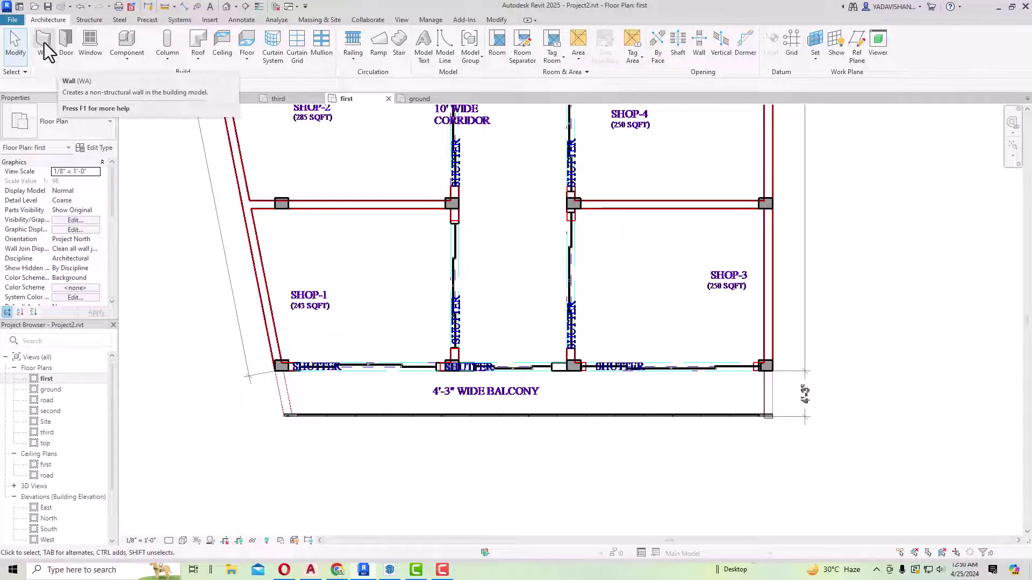
- Start an architectural wall of type Curtain Wall Storefront and bring up its Type Properties
{"action": "left_click", "coordinate": [42, 59]}
{"action": "left_click", "coordinate": [46, 76]}
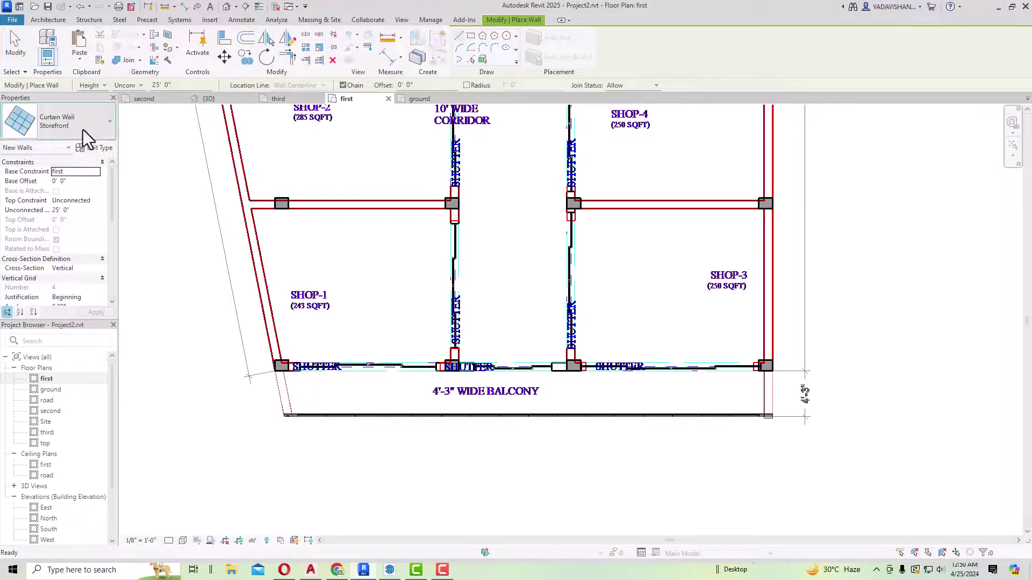
{"action": "left_click", "coordinate": [83, 130]}
{"action": "left_click", "coordinate": [45, 285]}
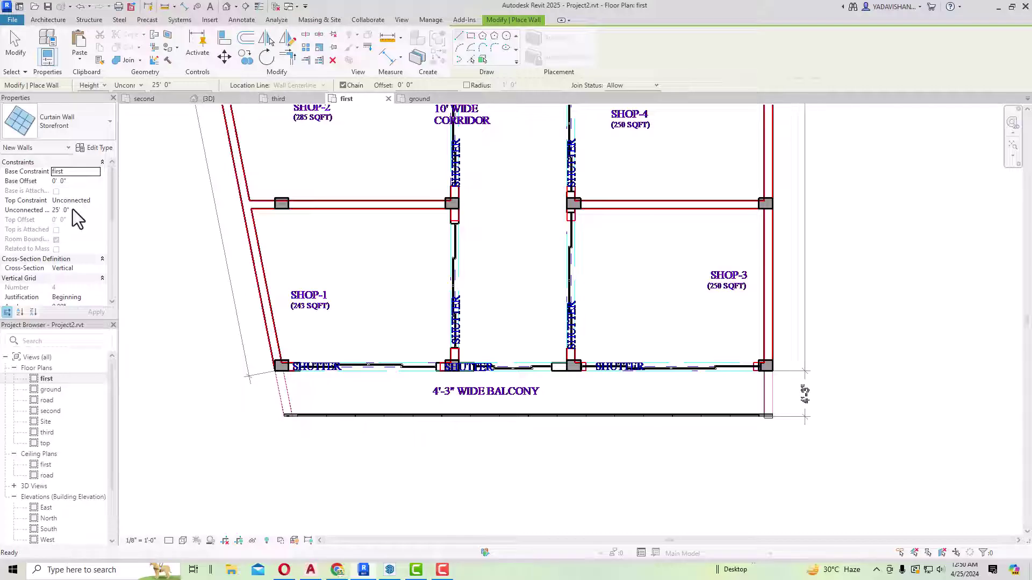
{"action": "left_click", "coordinate": [92, 149]}
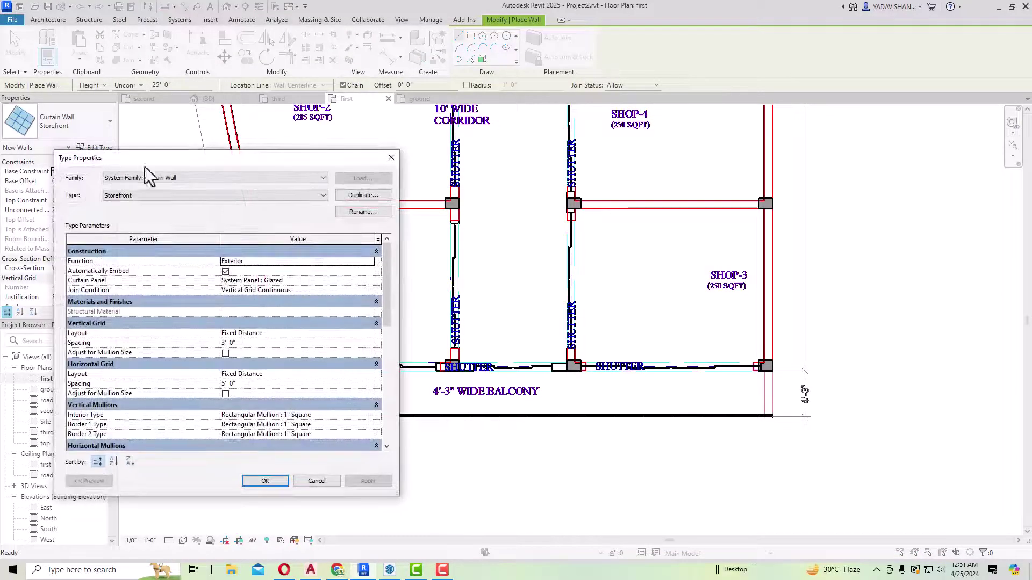
- Duplicate the Storefront type as a new type named 'aluminium panel'
{"action": "left_click", "coordinate": [355, 195]}
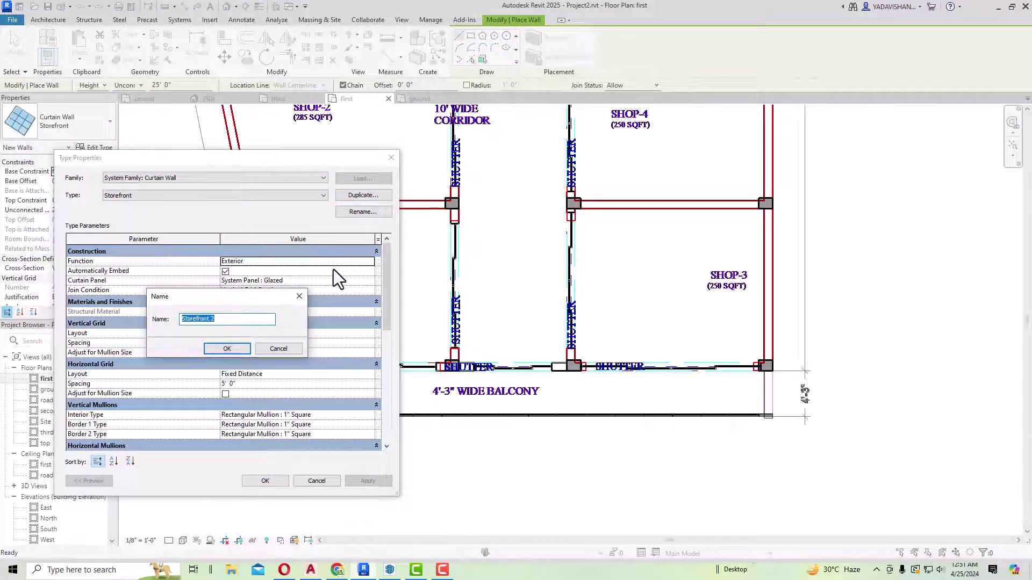
{"action": "type", "text": "aluminium panel"}
{"action": "left_click", "coordinate": [234, 347]}
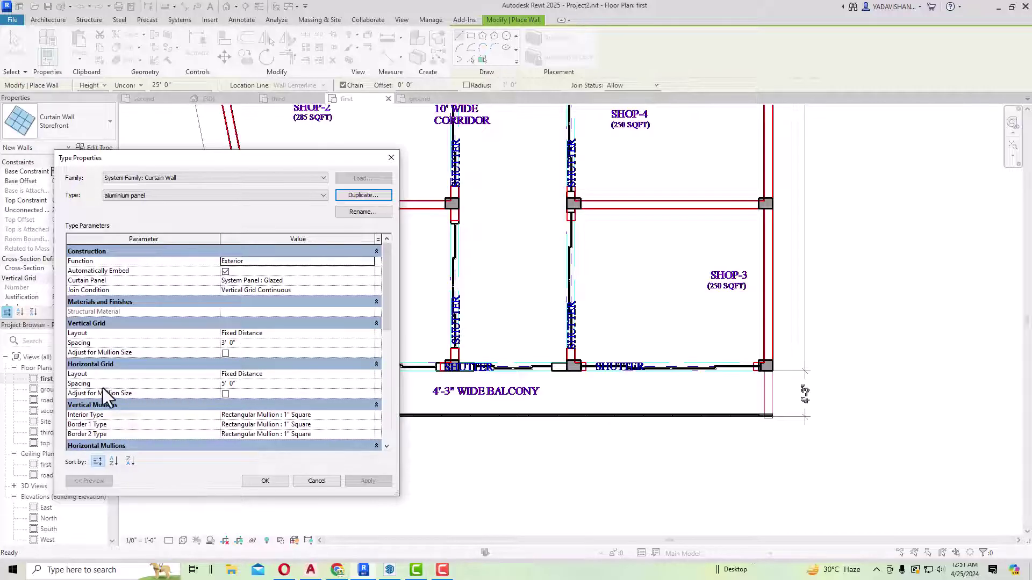
- Set the Horizontal Grid Spacing to 3' 0" and apply the change
{"action": "left_click", "coordinate": [244, 383]}
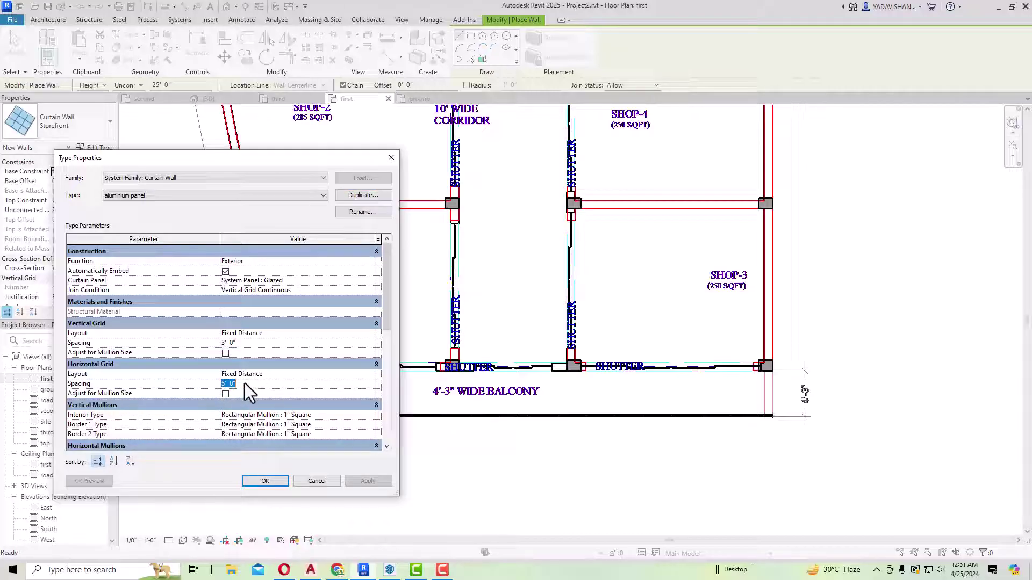
{"action": "type", "text": "3"}
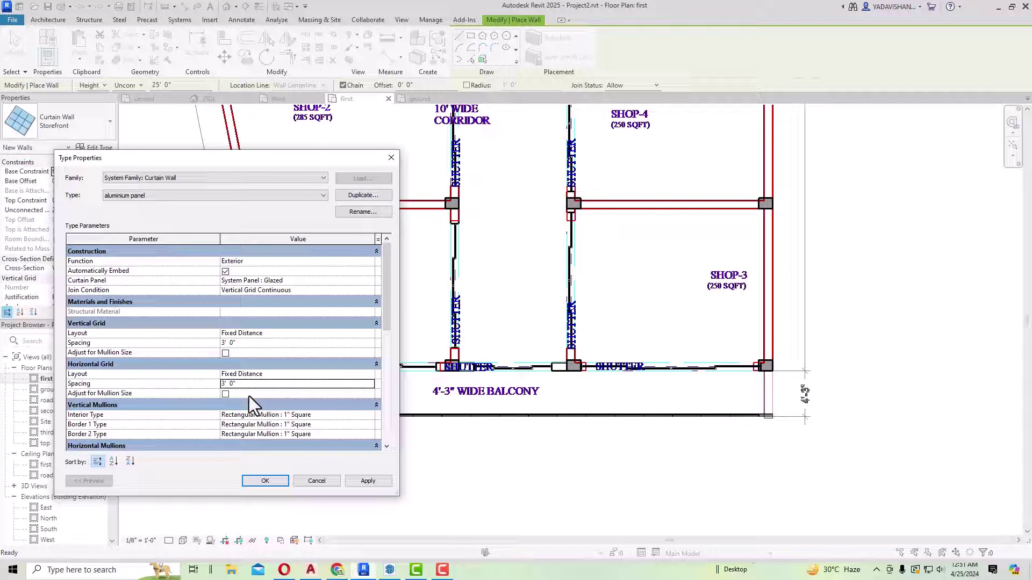
{"action": "left_click_drag", "start_coordinate": [385, 322], "coordinate": [389, 370]}
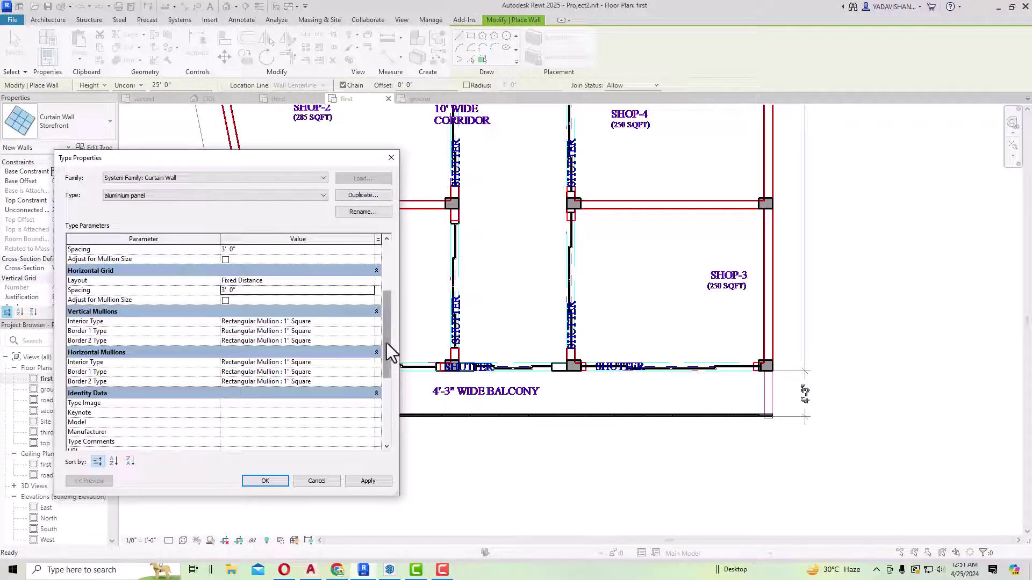
{"action": "left_click_drag", "start_coordinate": [387, 345], "coordinate": [386, 418]}
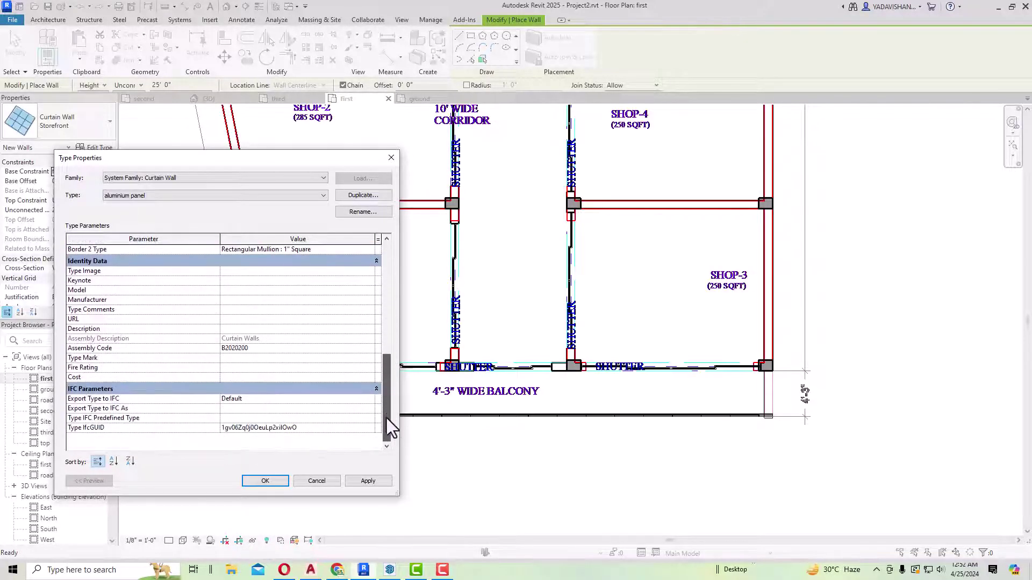
{"action": "left_click", "coordinate": [368, 481]}
- Draw the aluminium panel curtain wall between the balcony's two corners and view it in default 3D
{"action": "left_click", "coordinate": [268, 482]}
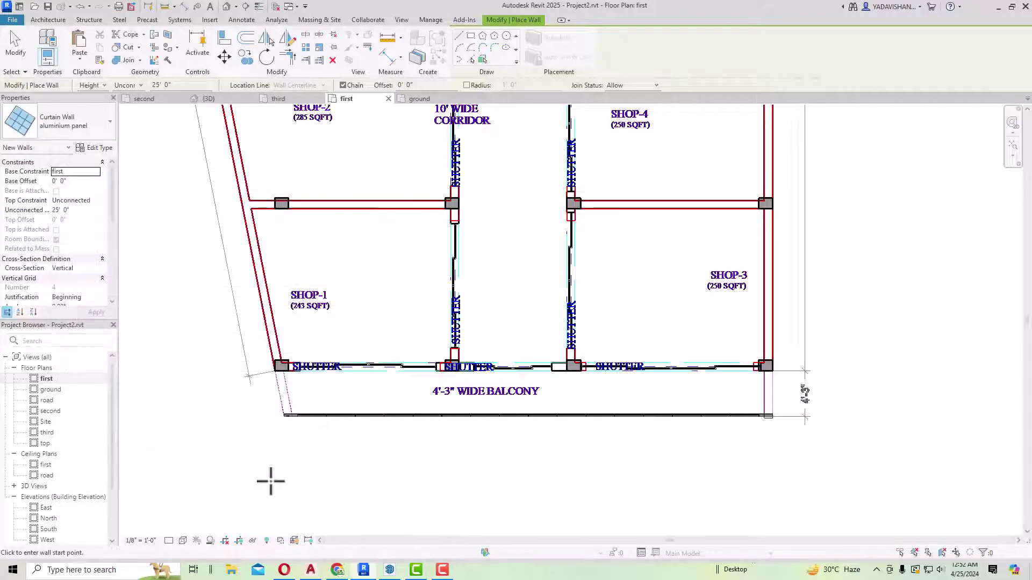
{"action": "left_click", "coordinate": [284, 416]}
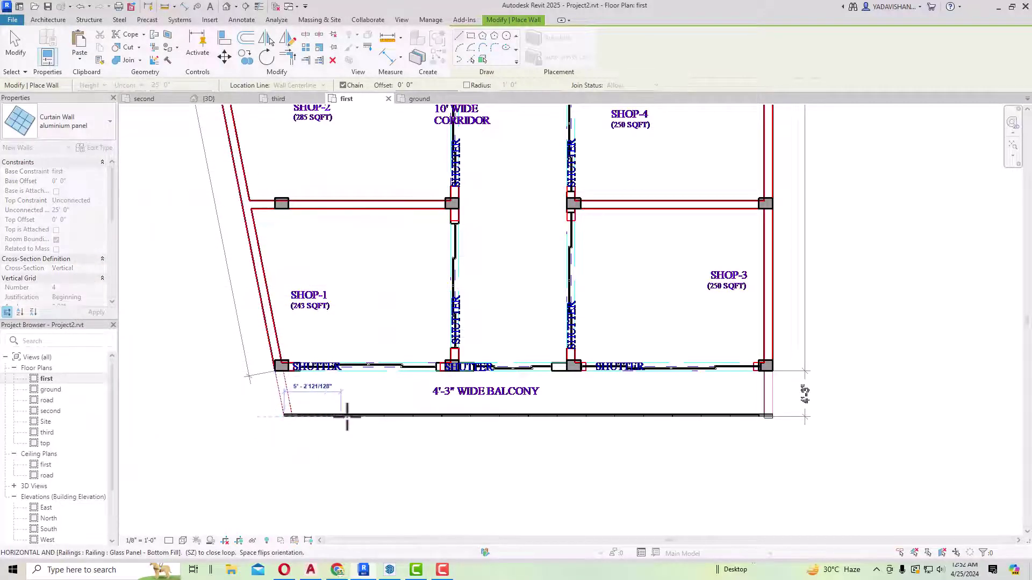
{"action": "left_click", "coordinate": [769, 418]}
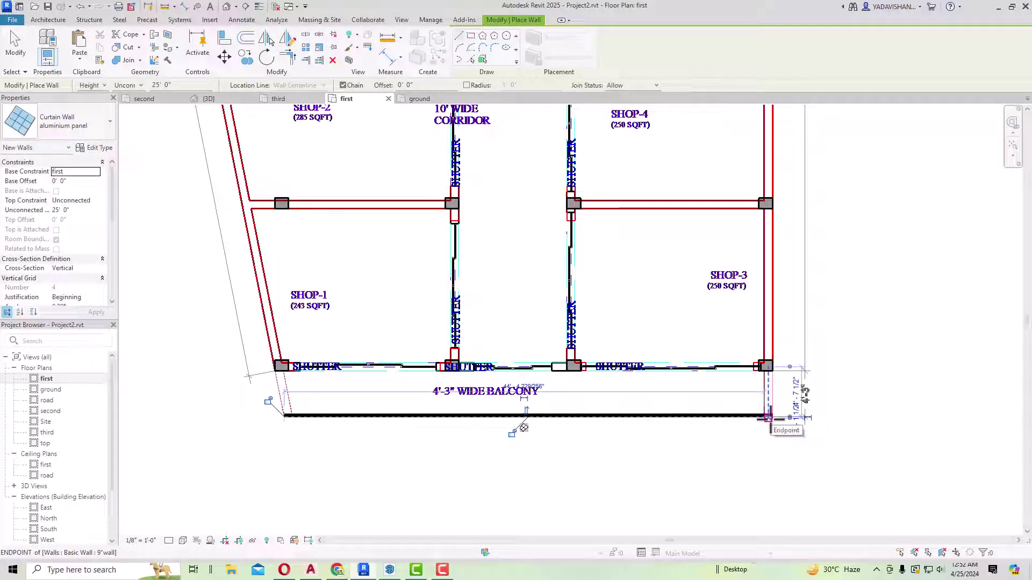
{"action": "key", "text": "Escape"}
{"action": "key", "text": "Escape"}
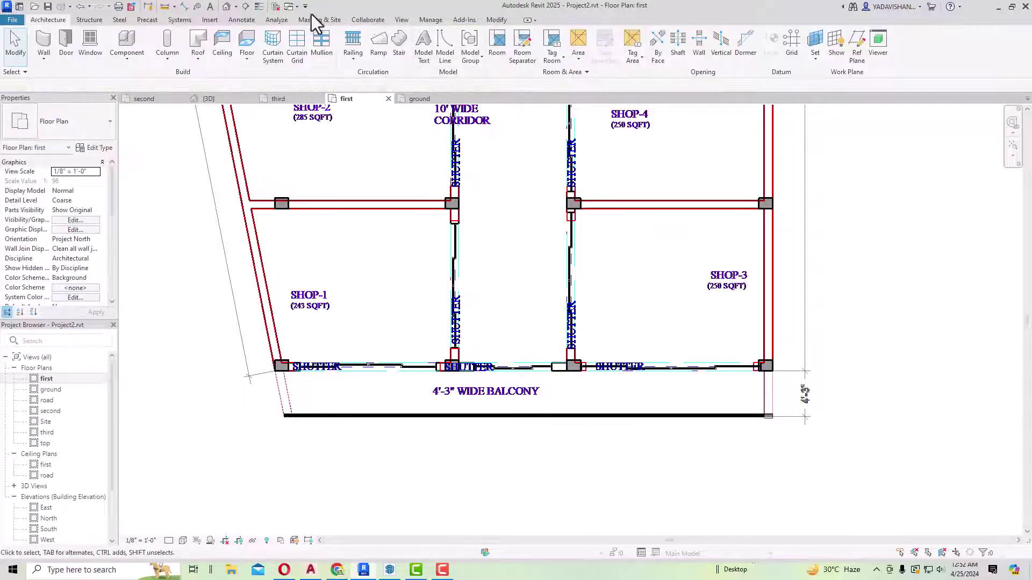
{"action": "left_click", "coordinate": [227, 6]}
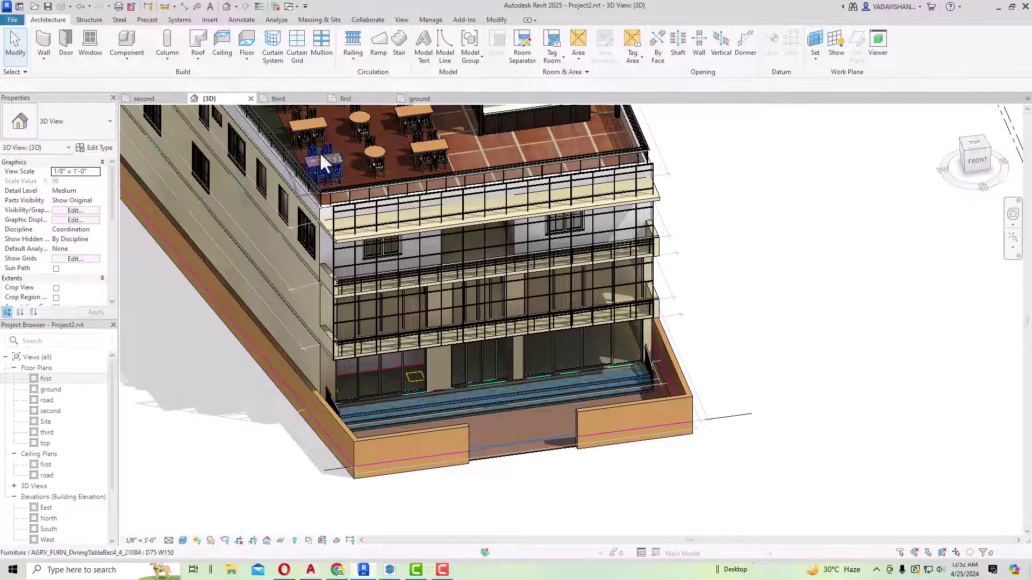
- Orbit and zoom to face the new curtain wall, then select a single glazed panel
{"action": "right_click", "coordinate": [791, 312]}
{"action": "left_click", "coordinate": [812, 318]}
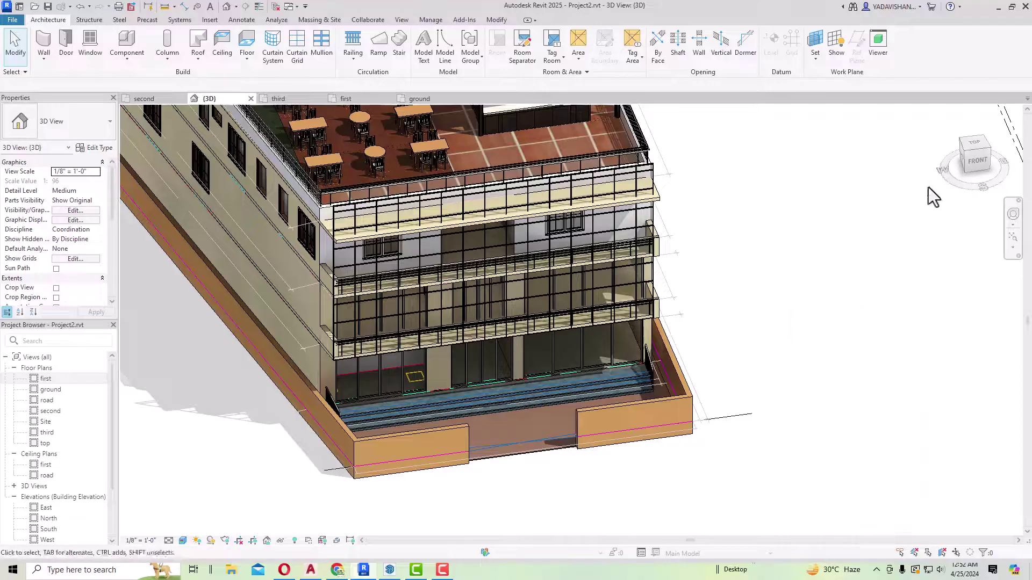
{"action": "left_click_drag", "start_coordinate": [979, 171], "coordinate": [806, 183]}
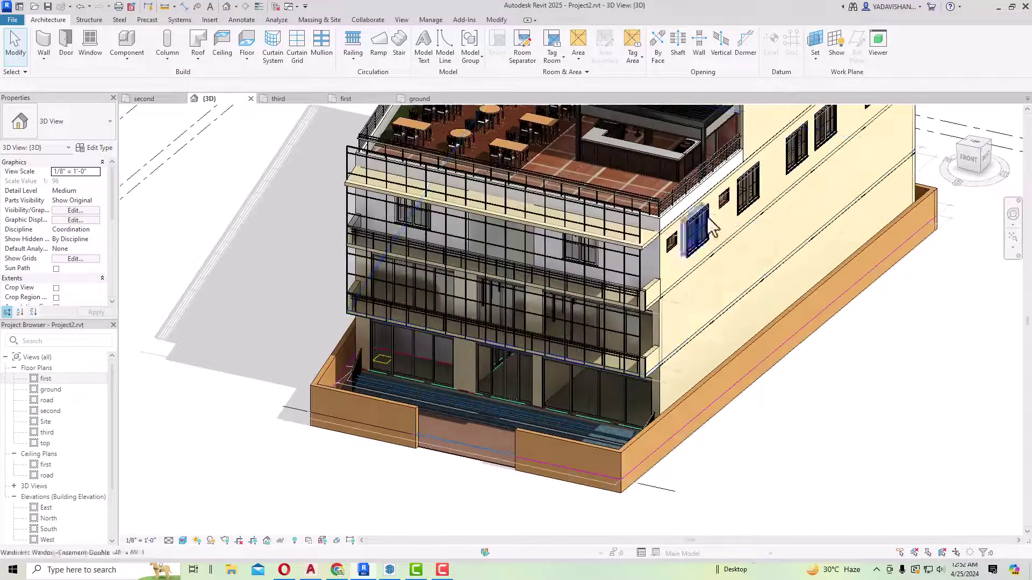
{"action": "scroll", "coordinate": [619, 176], "scroll_direction": "up", "scroll_amount": 3}
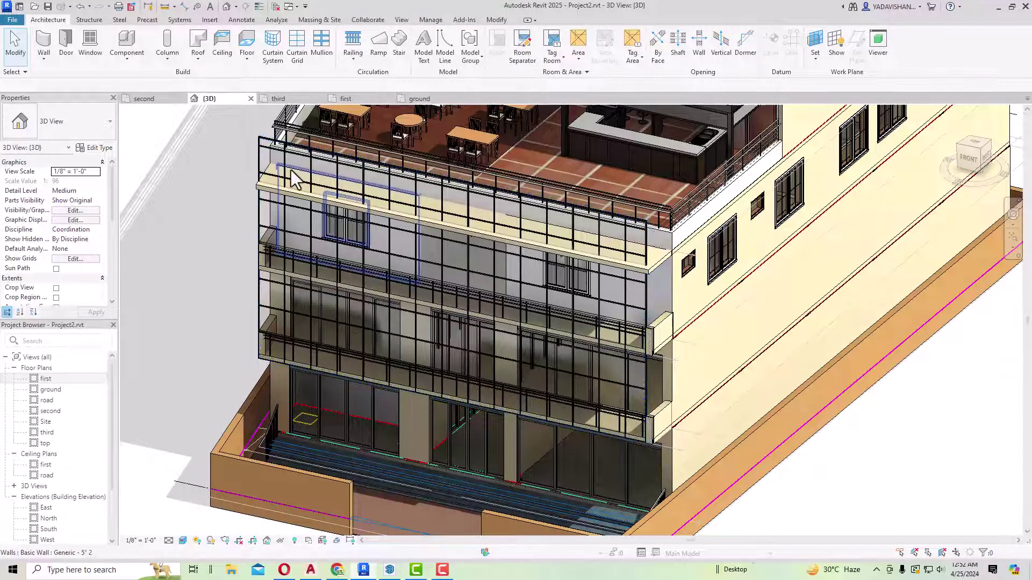
{"action": "scroll", "coordinate": [266, 163], "scroll_direction": "up", "scroll_amount": 4}
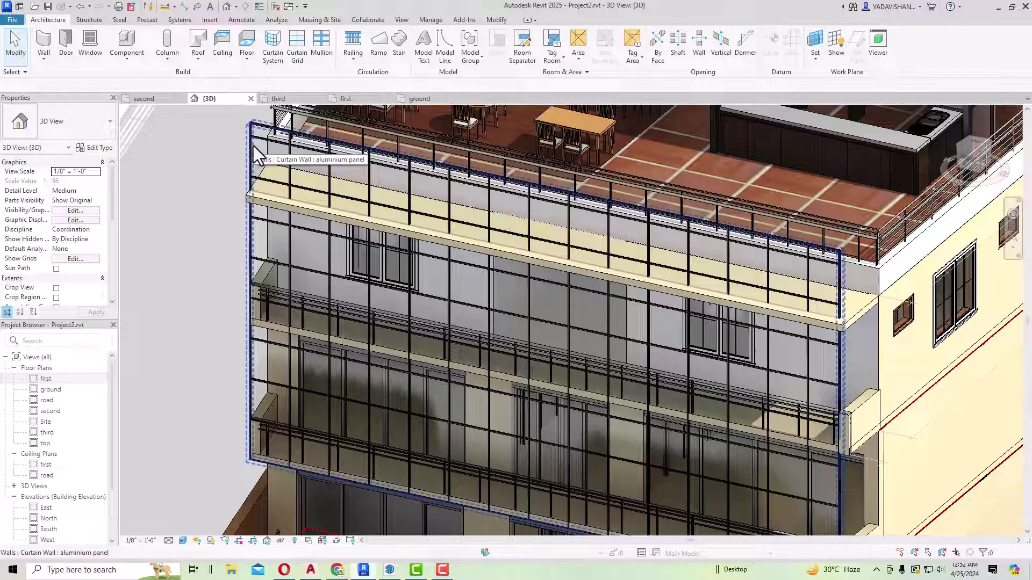
{"action": "key", "text": "Tab"}
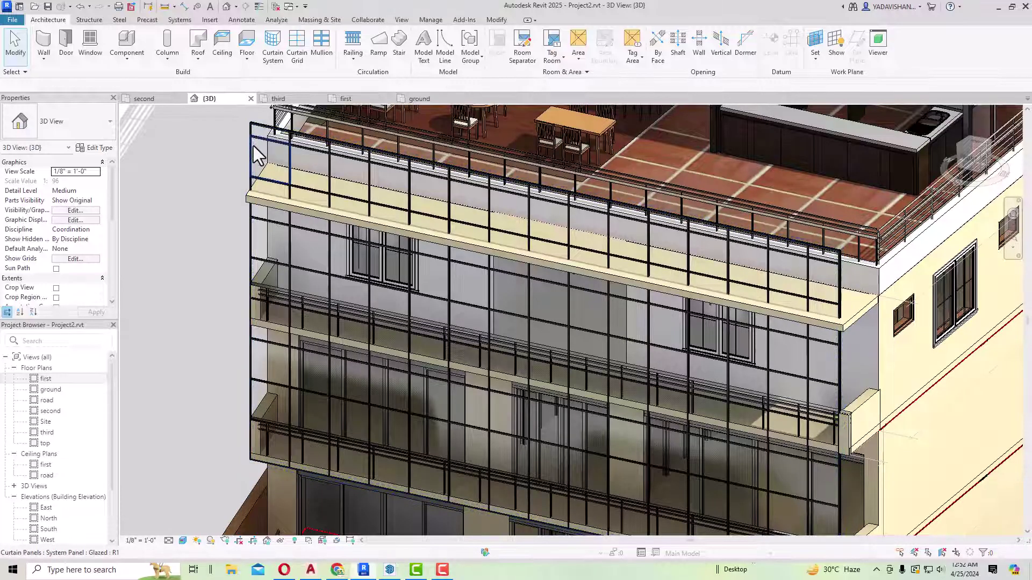
{"action": "left_click", "coordinate": [257, 156]}
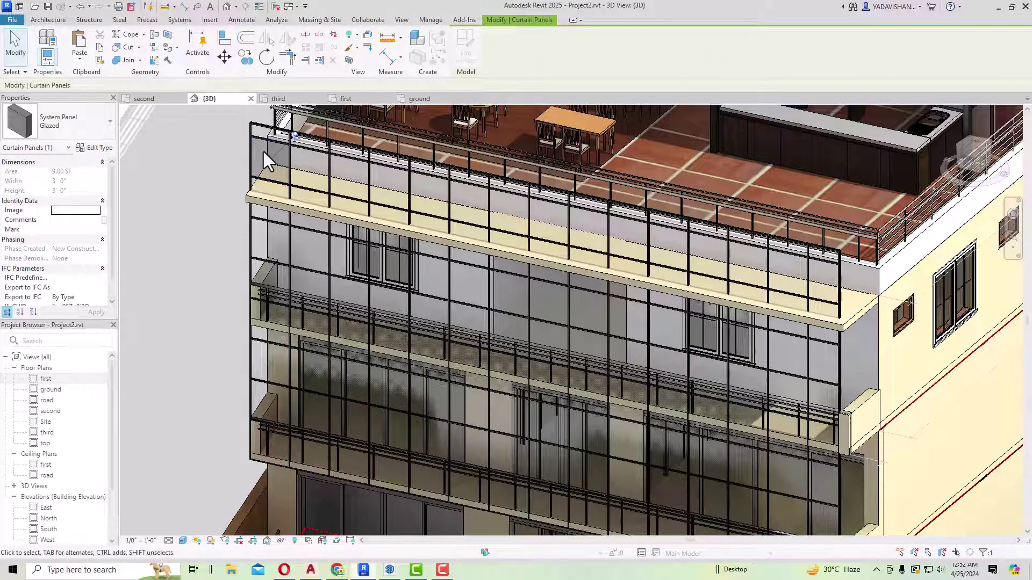
- Select all glazed panels in view, unpin them, and change them to System Panel: Solid
{"action": "right_click", "coordinate": [263, 151]}
{"action": "mouse_move", "coordinate": [301, 280]}
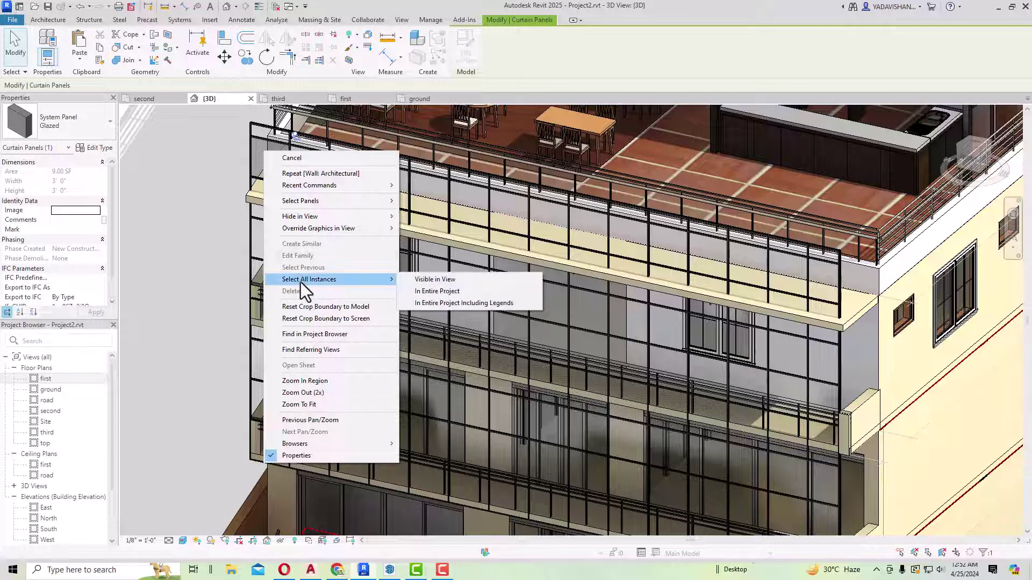
{"action": "left_click", "coordinate": [431, 278]}
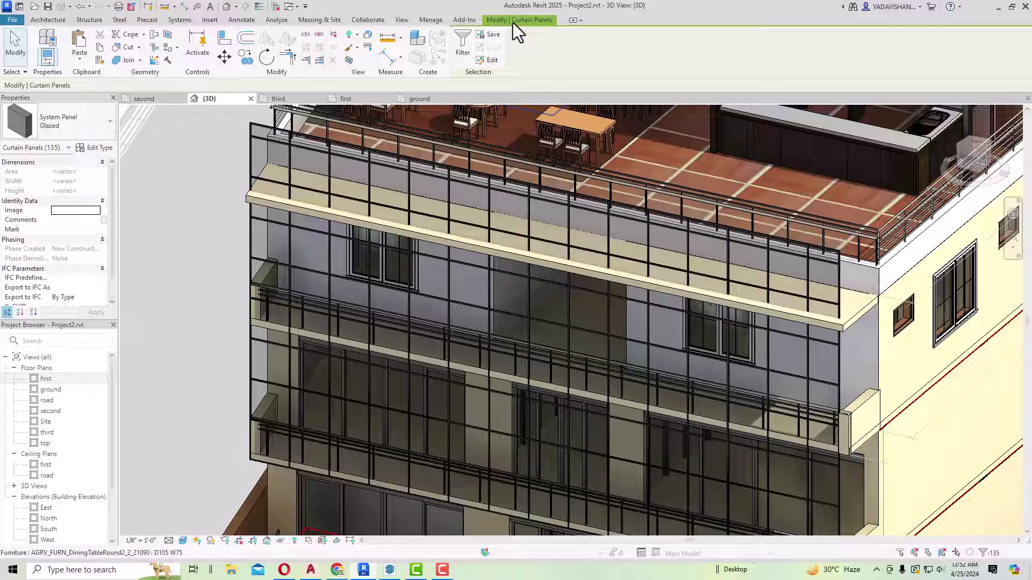
{"action": "left_click", "coordinate": [331, 37]}
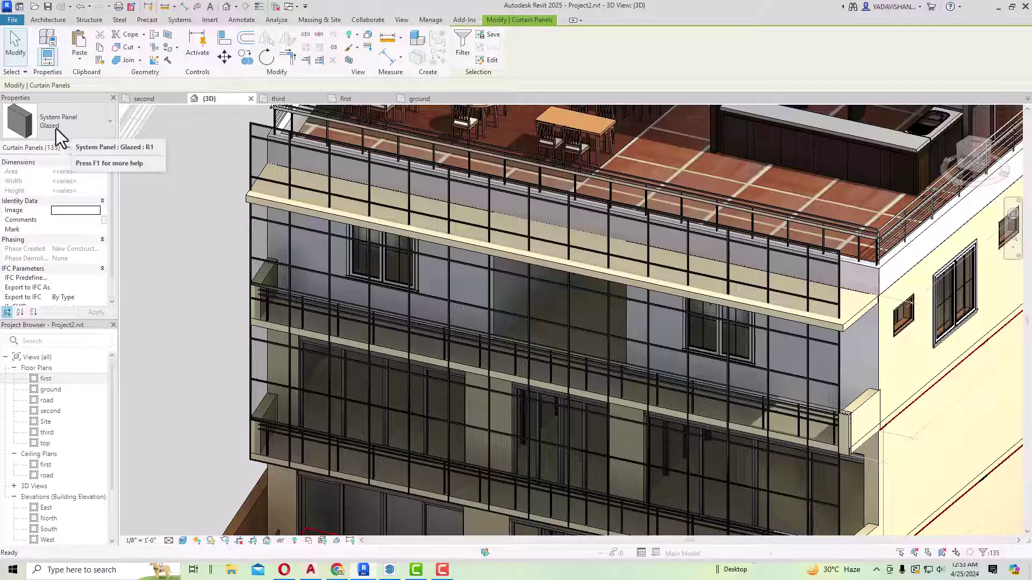
{"action": "left_click", "coordinate": [108, 126]}
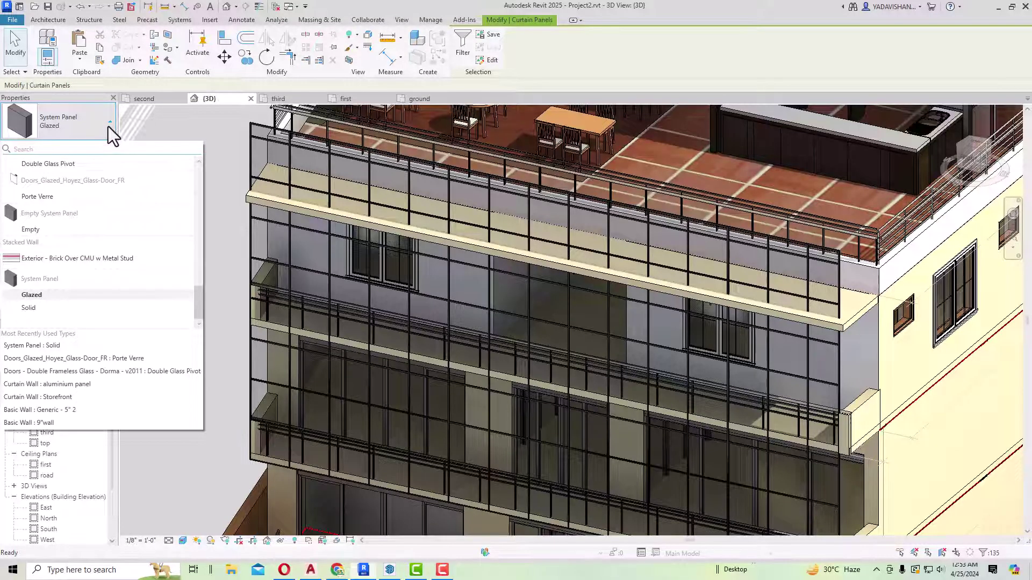
{"action": "left_click", "coordinate": [37, 309]}
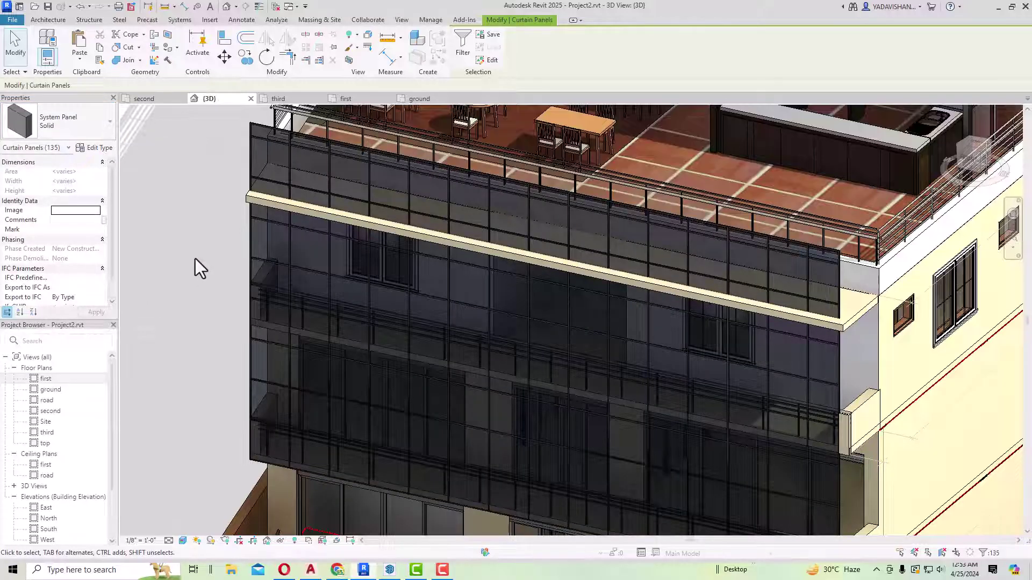
{"action": "left_click", "coordinate": [195, 259]}
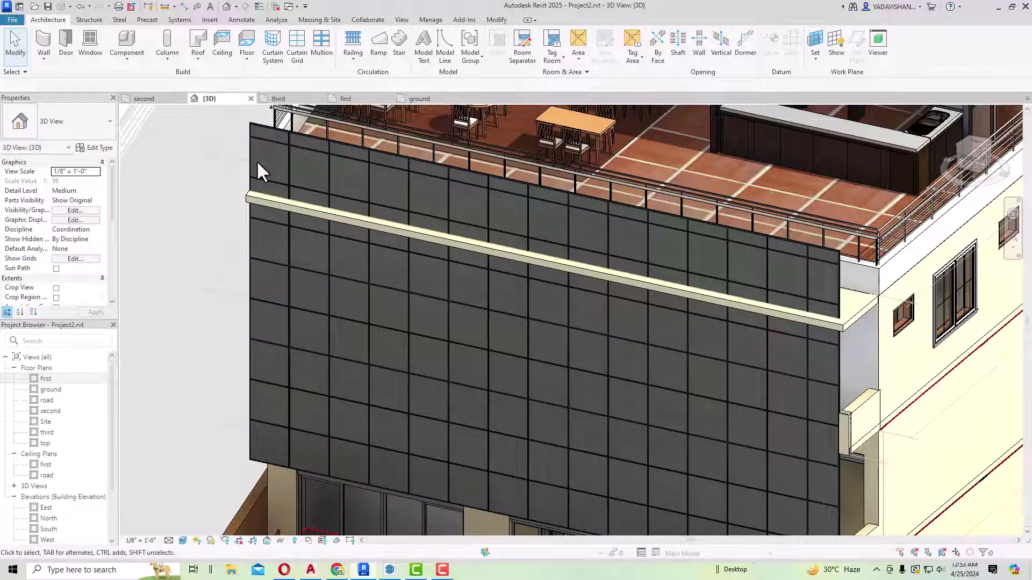
- Open the Material Browser for the Solid system panel type's Default material
{"action": "key", "text": "Tab"}
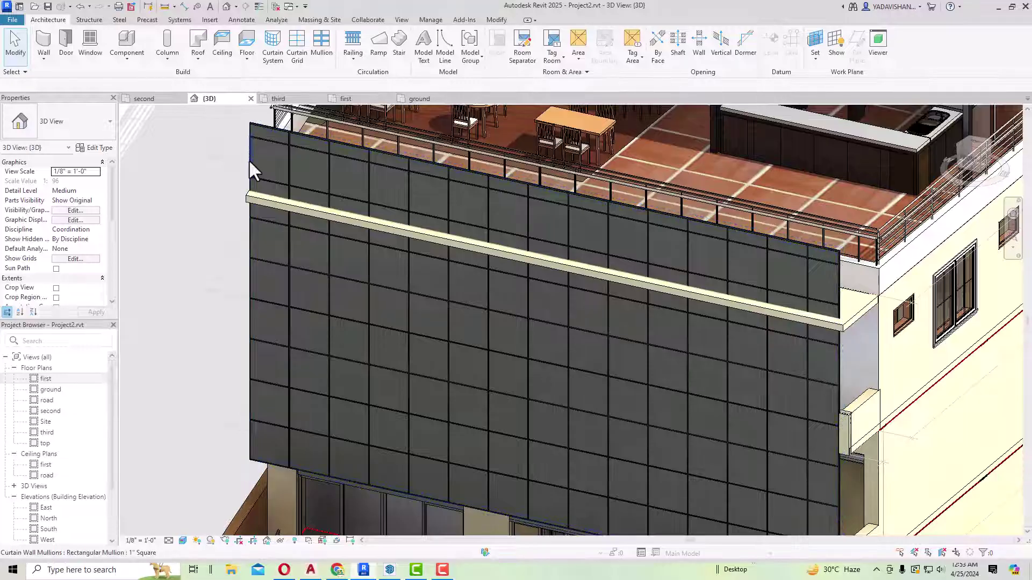
{"action": "left_click", "coordinate": [102, 148]}
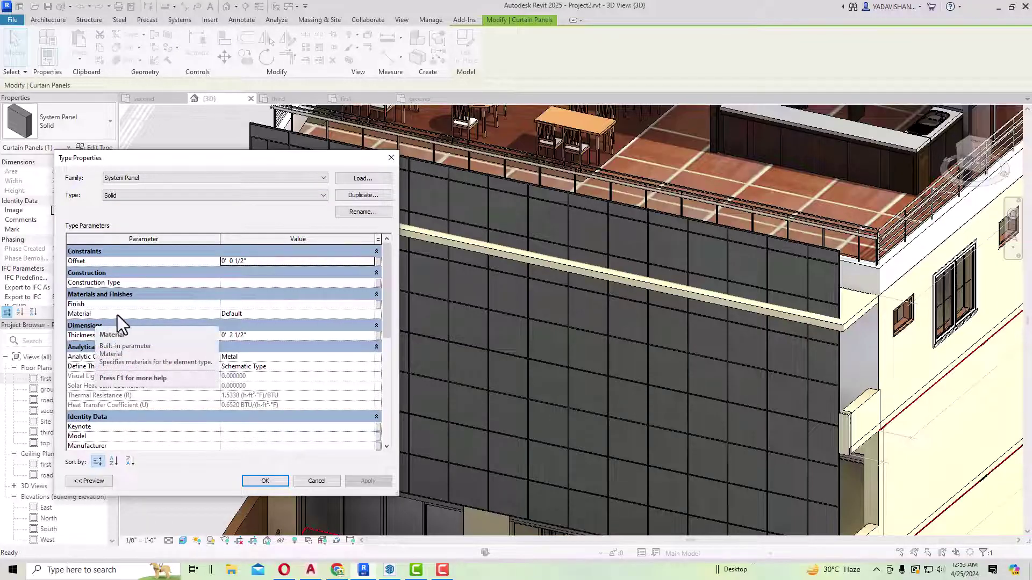
{"action": "left_click", "coordinate": [271, 315]}
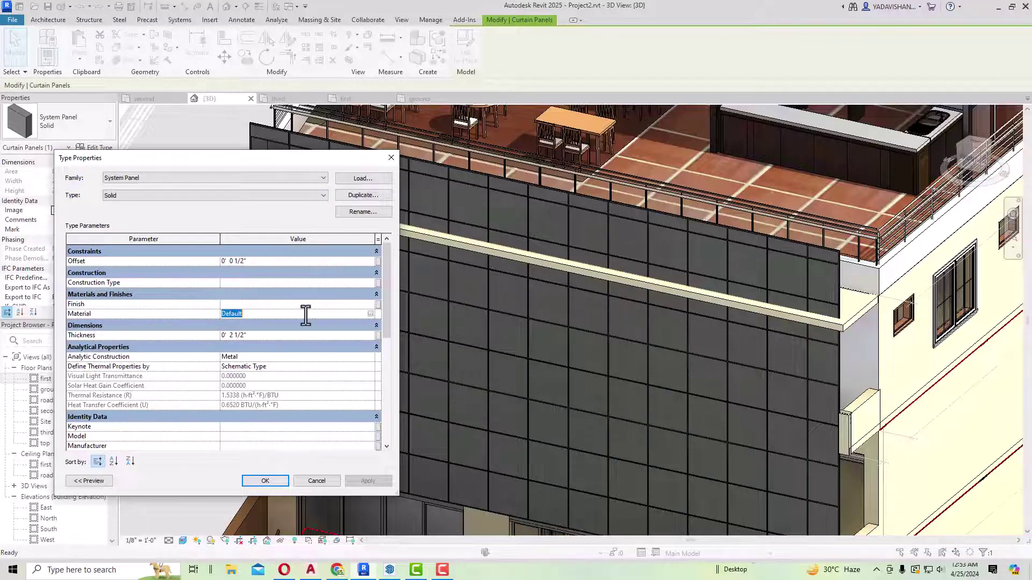
{"action": "left_click", "coordinate": [371, 313]}
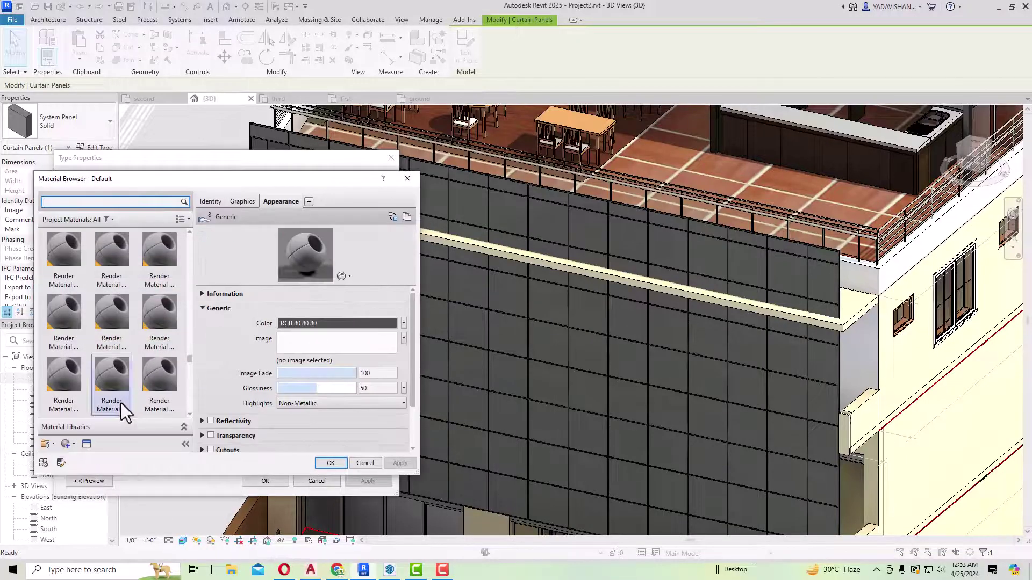
- Give the panel material a blue RGB 39 90 120 colour and confirm all dialogs
{"action": "left_click", "coordinate": [347, 323]}
{"action": "left_click_drag", "start_coordinate": [300, 330], "coordinate": [296, 294]}
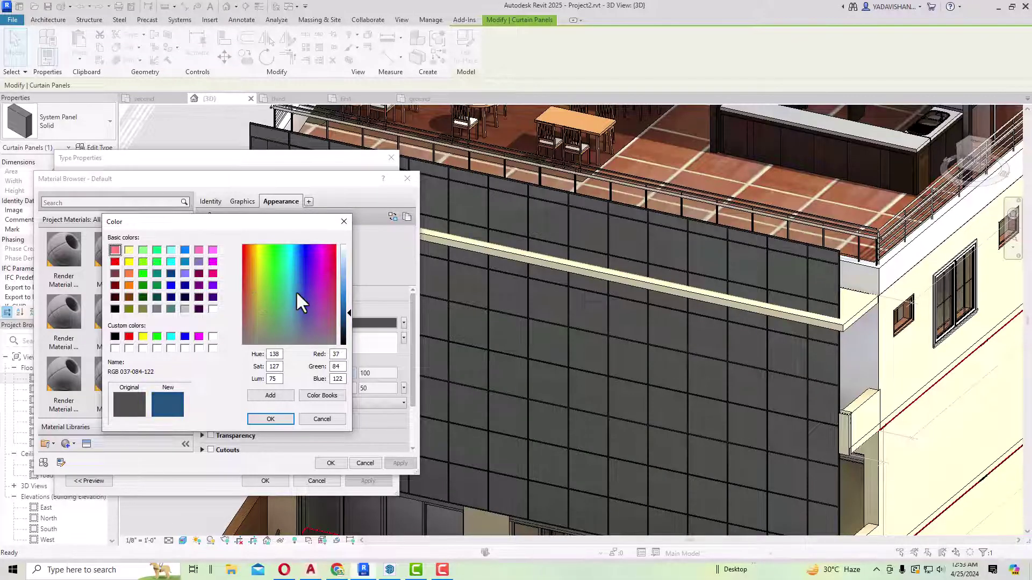
{"action": "left_click", "coordinate": [274, 419]}
{"action": "left_click", "coordinate": [393, 464]}
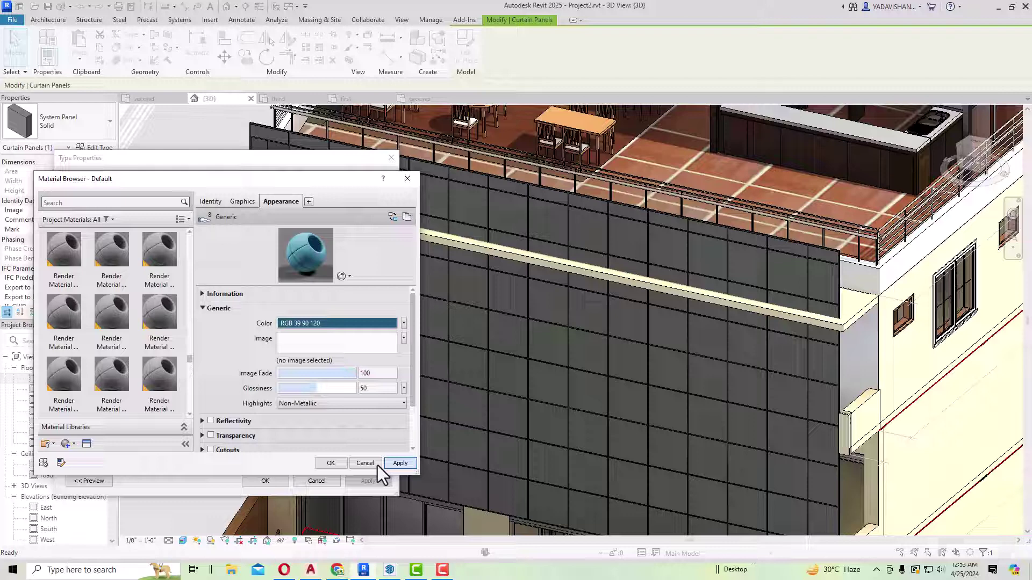
{"action": "left_click", "coordinate": [330, 463]}
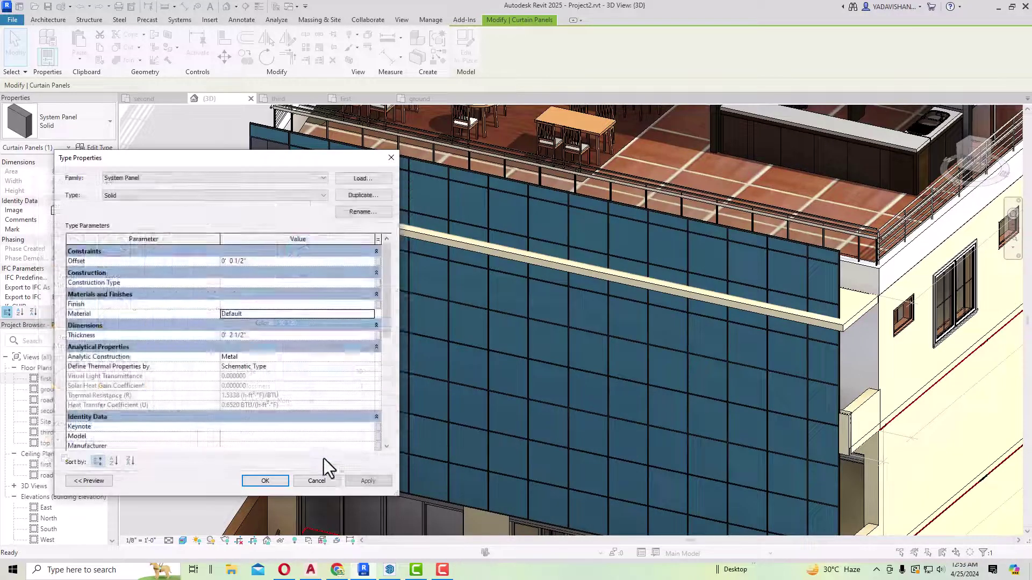
{"action": "left_click", "coordinate": [265, 481]}
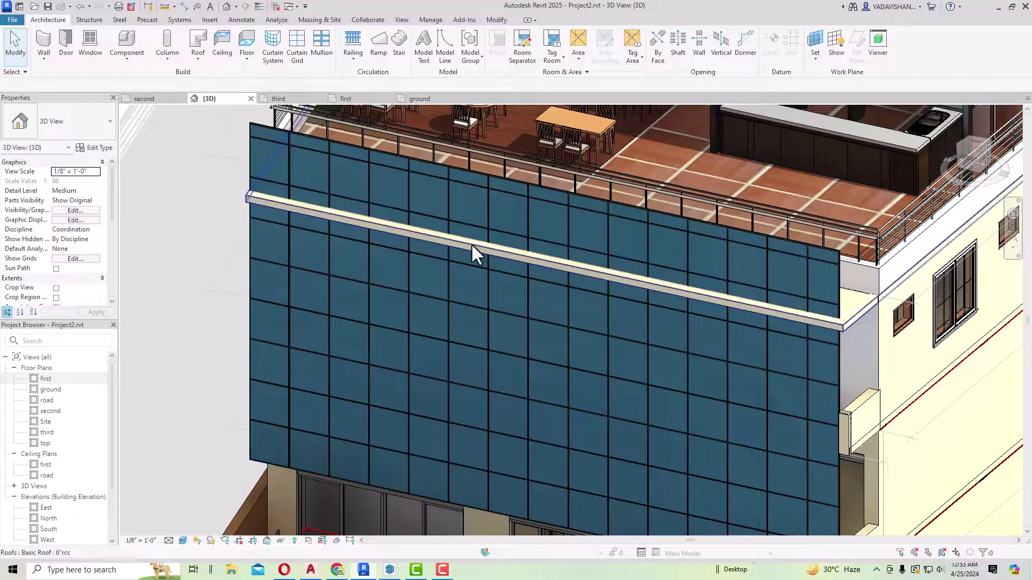
{"action": "scroll", "coordinate": [838, 253], "scroll_direction": "up", "scroll_amount": 3}
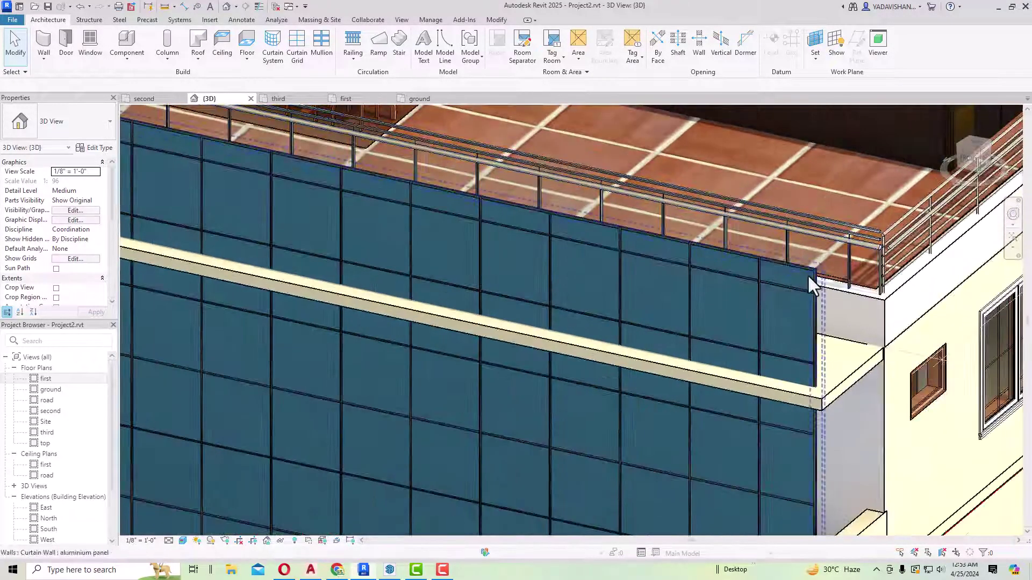
{"action": "scroll", "coordinate": [809, 277], "scroll_direction": "up", "scroll_amount": 3}
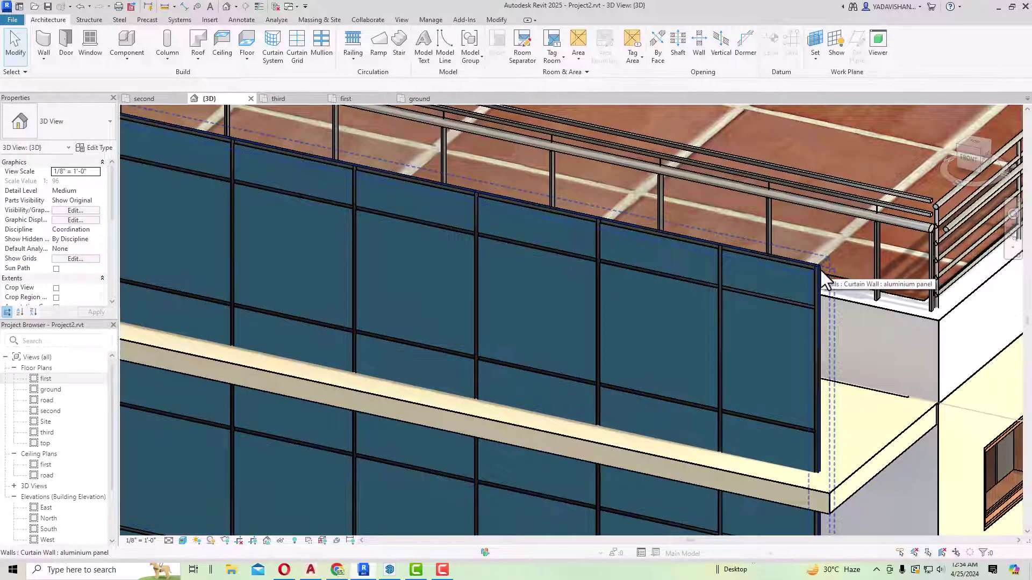
{"action": "left_click", "coordinate": [820, 272]}
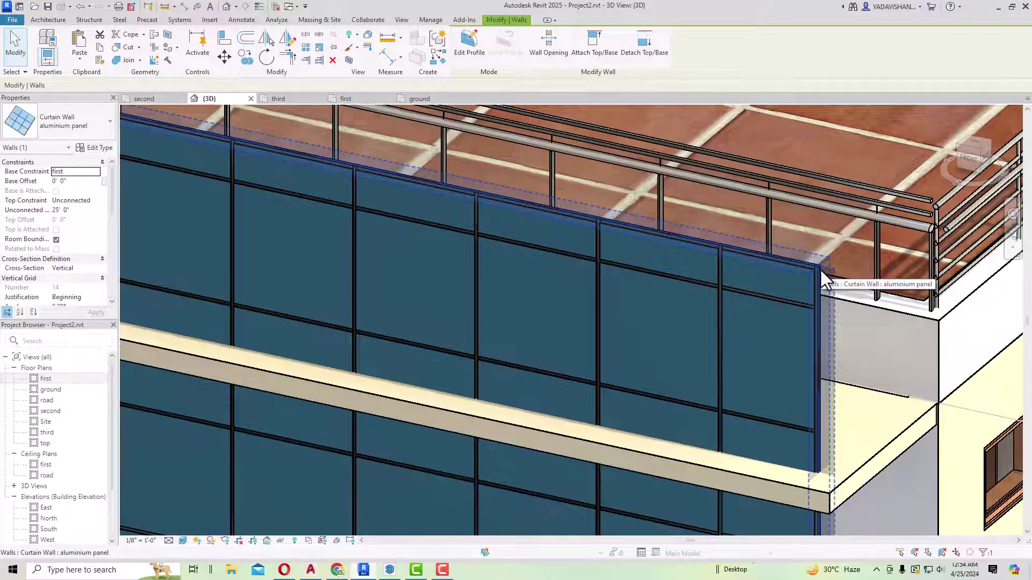
{"action": "scroll", "coordinate": [821, 269], "scroll_direction": "up", "scroll_amount": 5}
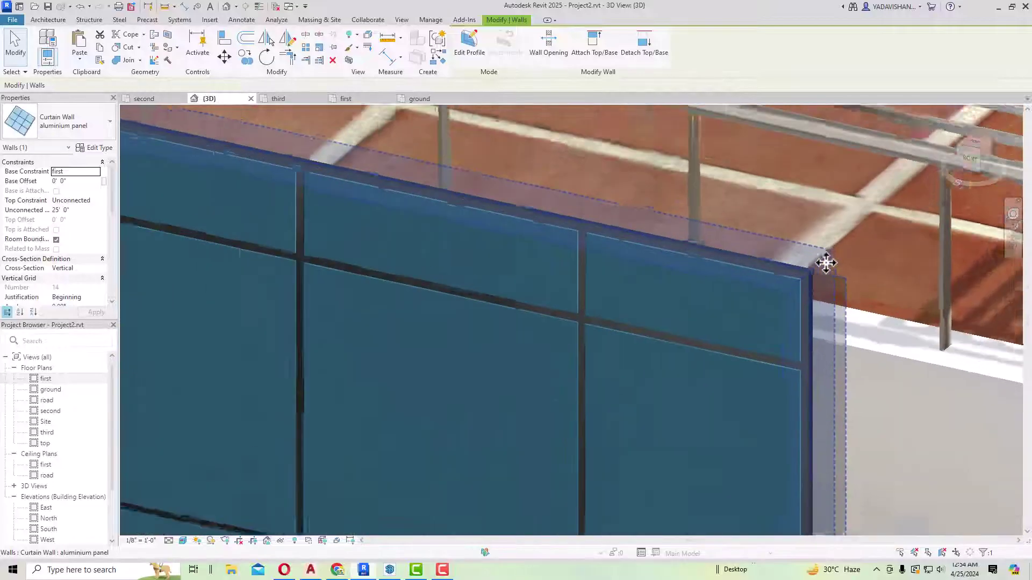
{"action": "key", "text": "Escape"}
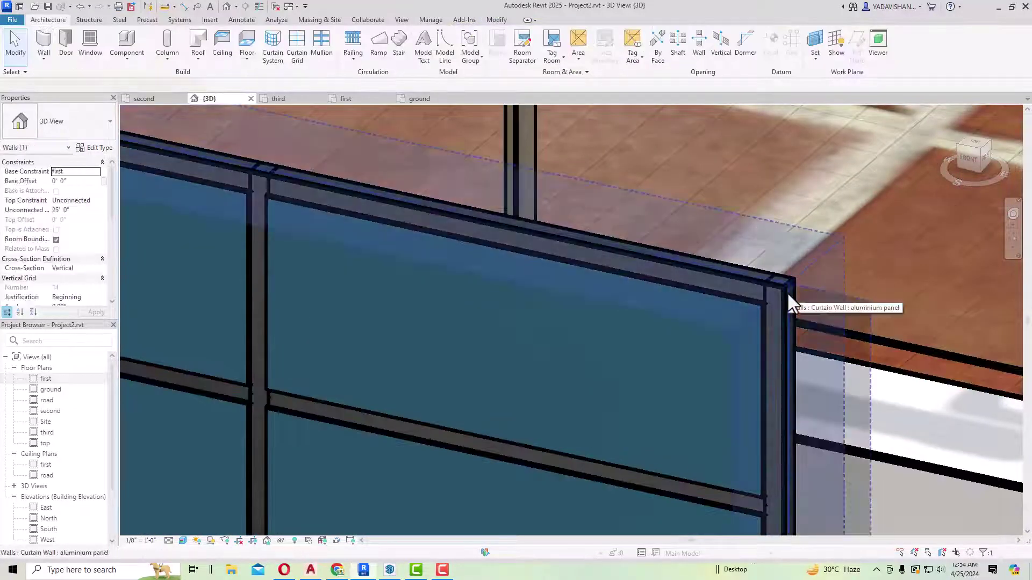
{"action": "left_click", "coordinate": [787, 291]}
{"action": "key", "text": "Escape"}
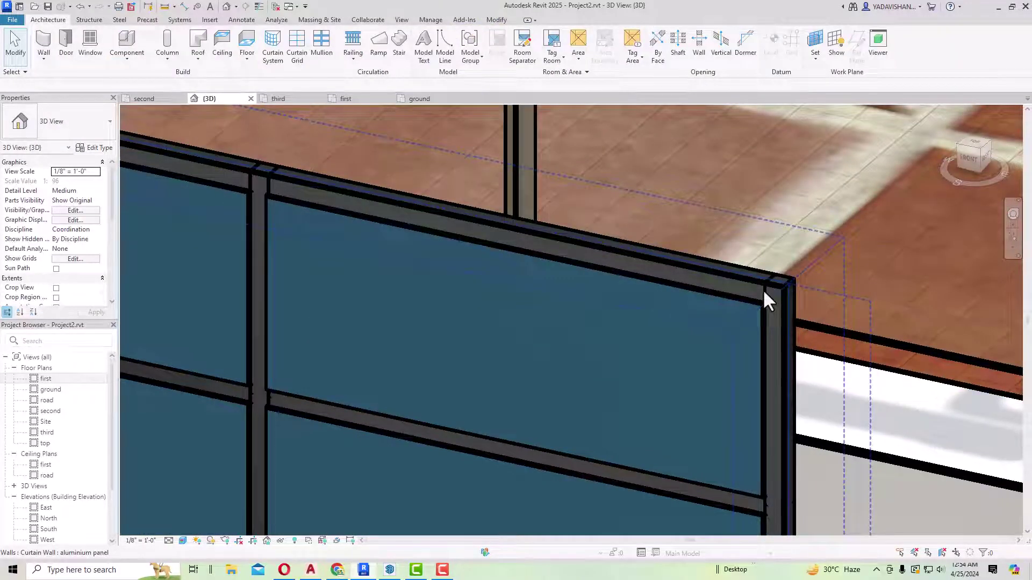
{"action": "left_click", "coordinate": [764, 292]}
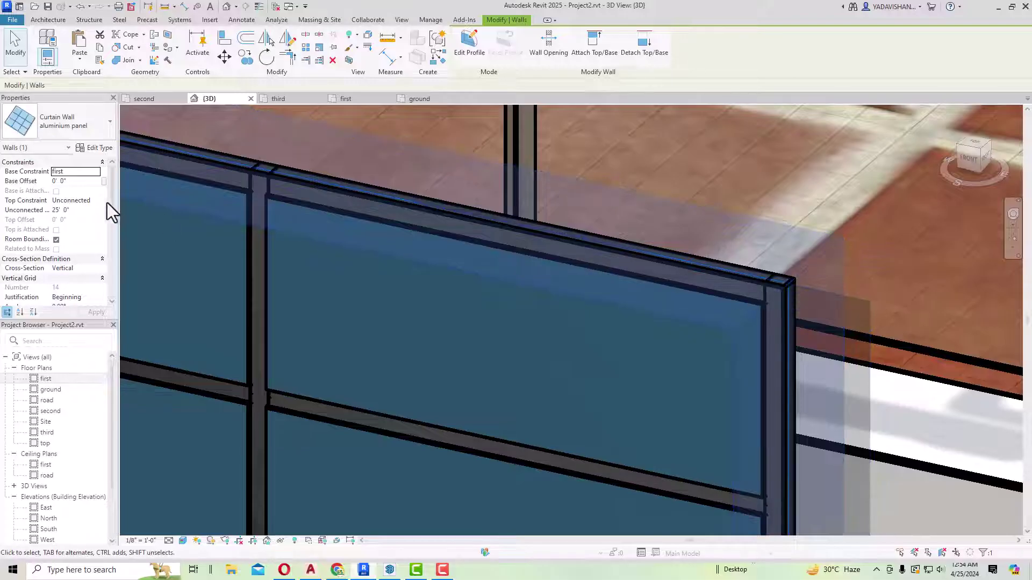
{"action": "left_click", "coordinate": [95, 148]}
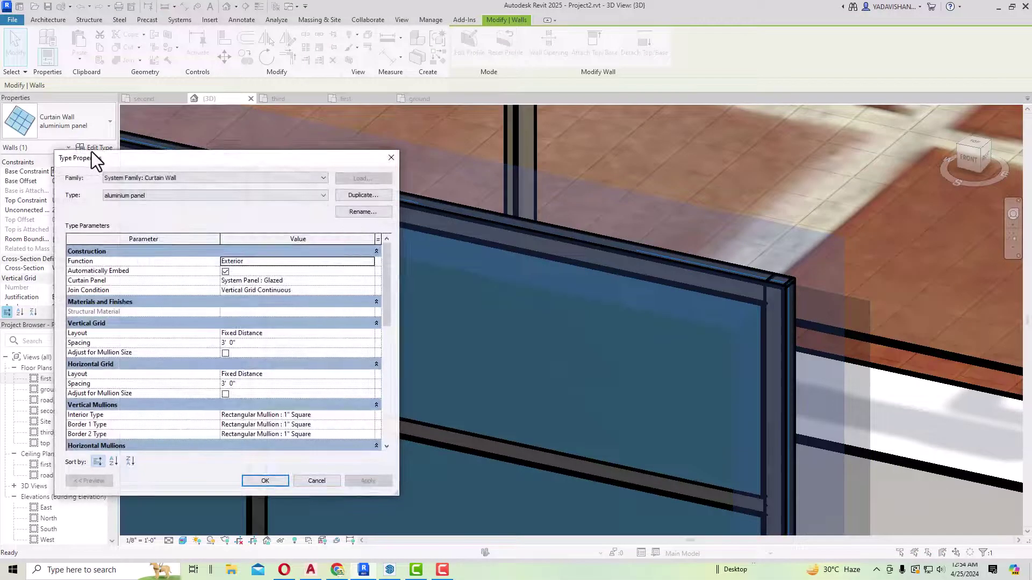
{"action": "left_click", "coordinate": [390, 158]}
{"action": "scroll", "coordinate": [567, 197], "scroll_direction": "up", "scroll_amount": 3}
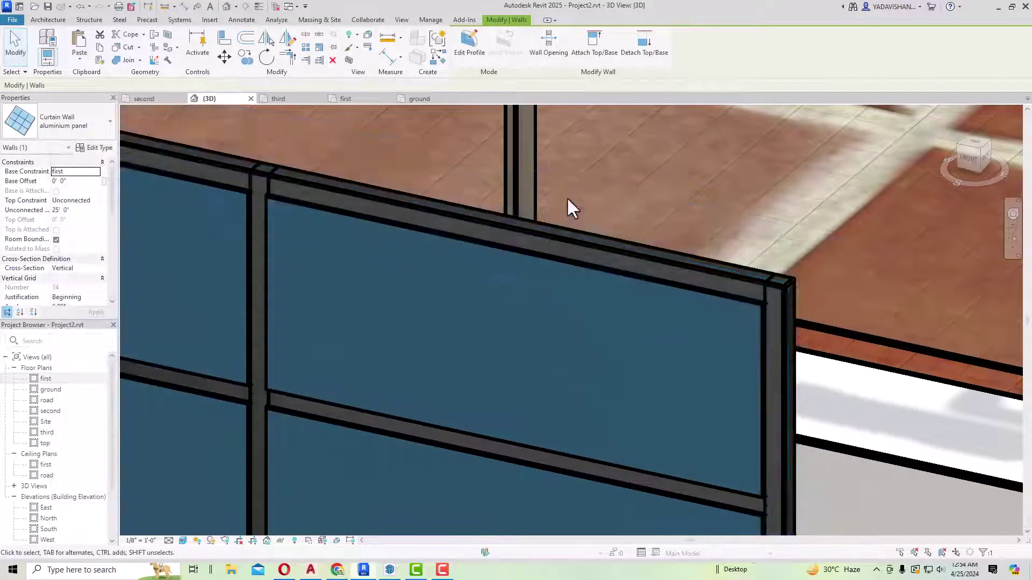
{"action": "key", "text": "Escape"}
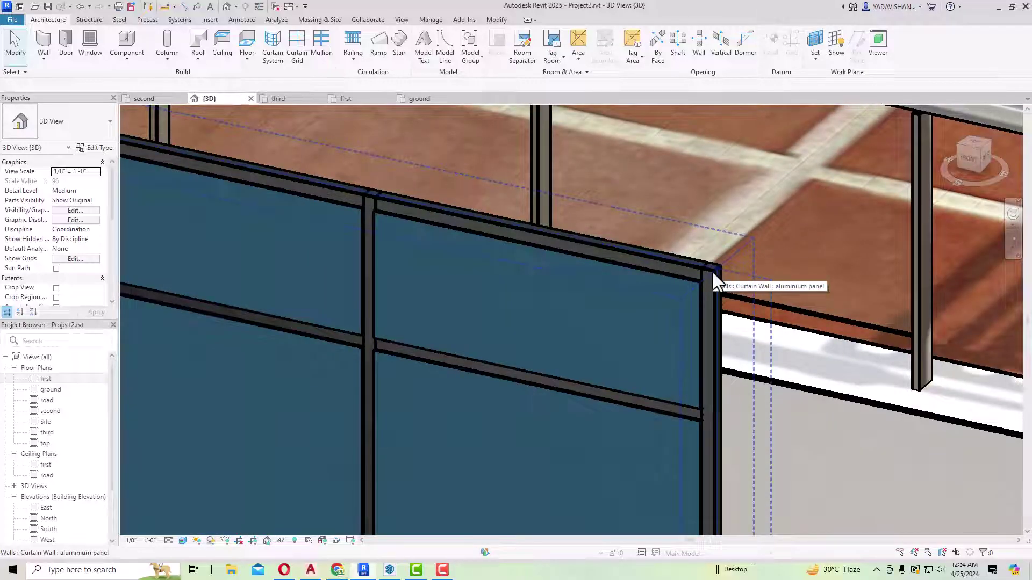
{"action": "key", "text": "Tab"}
- Select an edge mullion and open the Material Browser for its type's material
{"action": "left_click", "coordinate": [712, 269]}
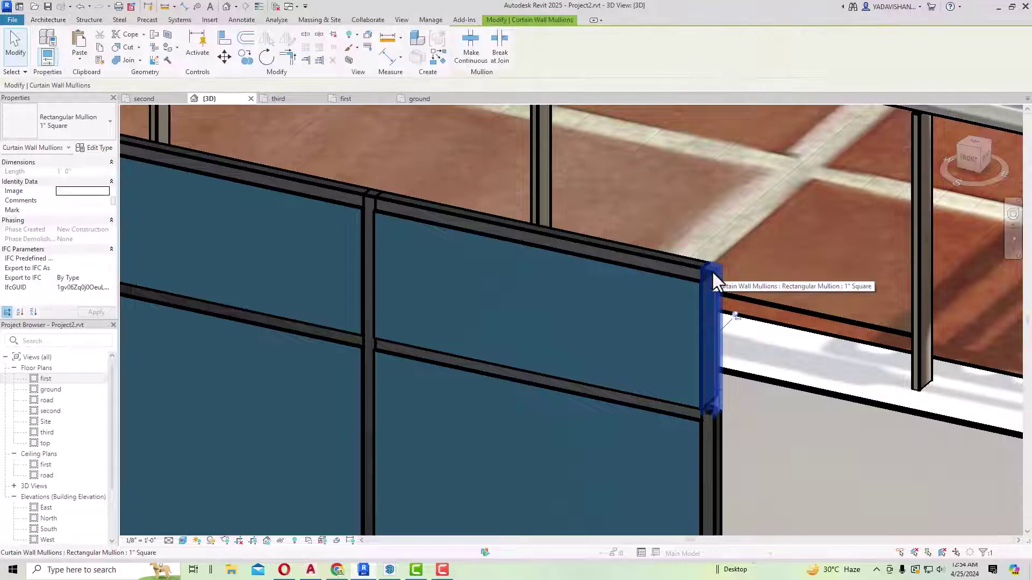
{"action": "left_click", "coordinate": [95, 147]}
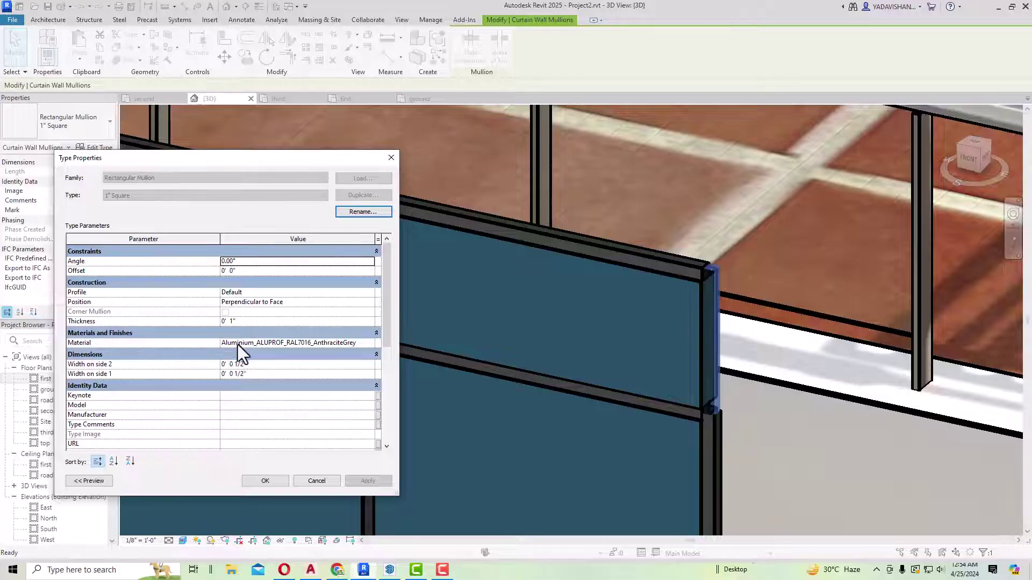
{"action": "left_click", "coordinate": [369, 343]}
{"action": "left_click", "coordinate": [370, 343]}
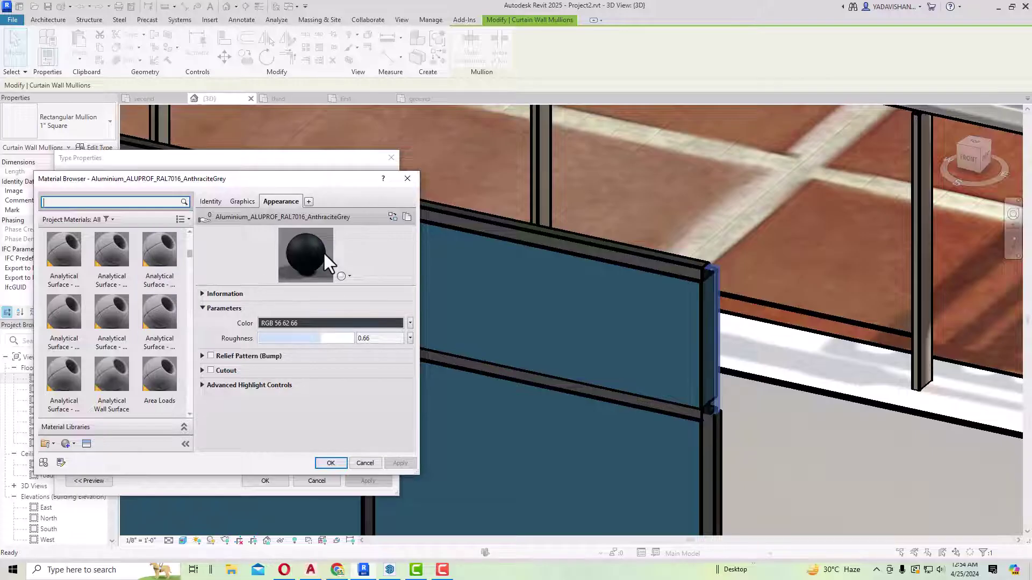
- Set the mullion material colour to black (RGB 0 0 0) and apply it to the mullion type
{"action": "left_click", "coordinate": [320, 324]}
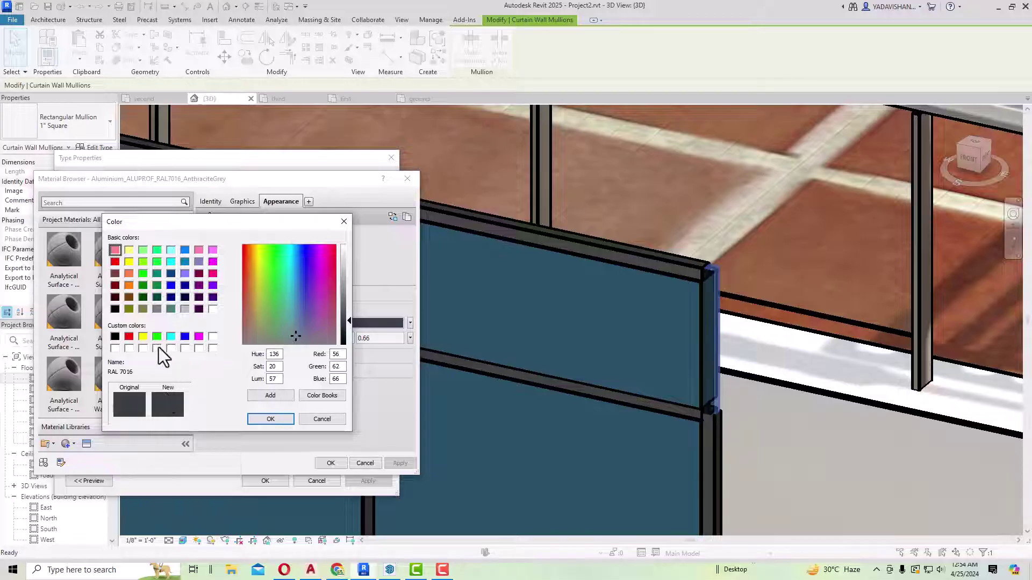
{"action": "left_click", "coordinate": [115, 337]}
{"action": "left_click", "coordinate": [276, 421]}
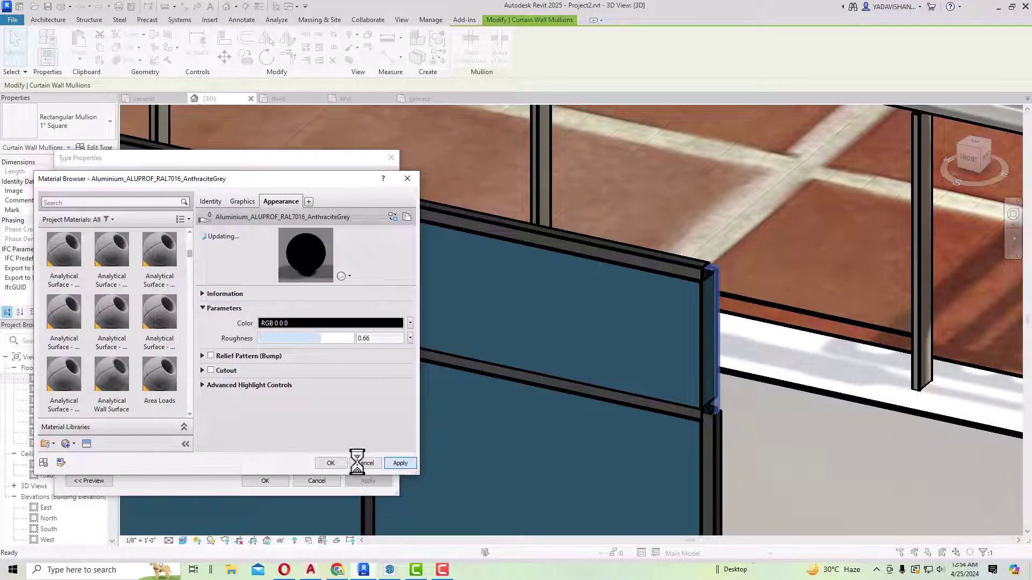
{"action": "left_click", "coordinate": [331, 462]}
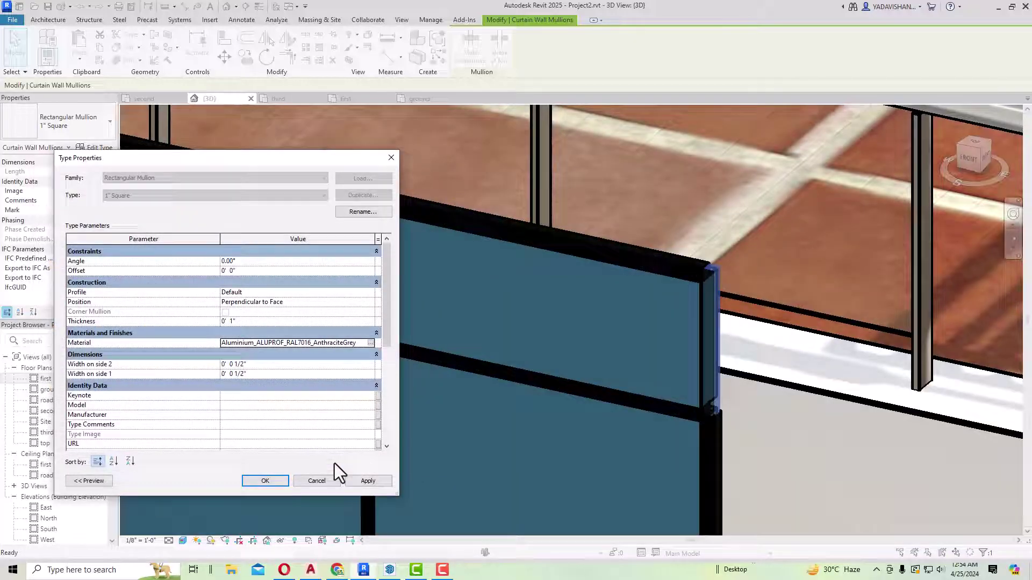
{"action": "left_click", "coordinate": [368, 480]}
{"action": "left_click", "coordinate": [265, 480]}
{"action": "scroll", "coordinate": [461, 301], "scroll_direction": "down", "scroll_amount": 5}
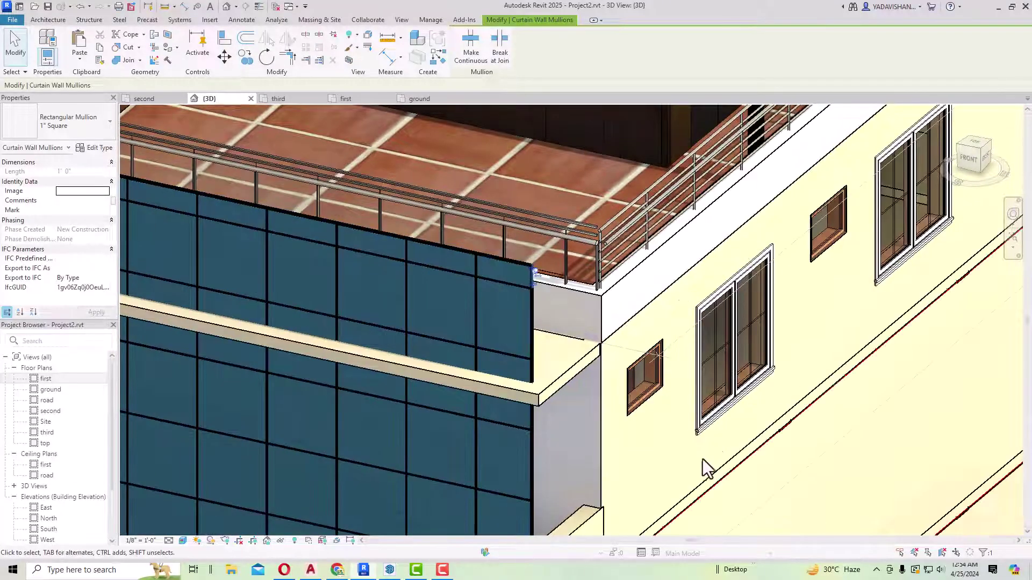
- Deselect the mullion, zoom in on the facade, and select the aluminium panel curtain wall
{"action": "scroll", "coordinate": [746, 393], "scroll_direction": "down", "scroll_amount": 4}
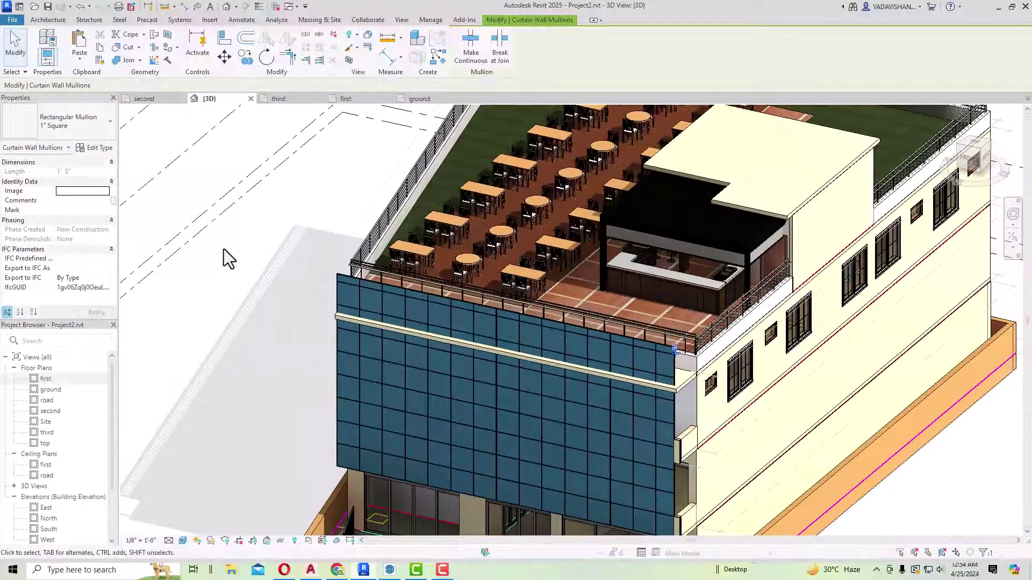
{"action": "left_click", "coordinate": [224, 249]}
{"action": "scroll", "coordinate": [723, 365], "scroll_direction": "up", "scroll_amount": 3}
{"action": "scroll", "coordinate": [615, 360], "scroll_direction": "up", "scroll_amount": 3}
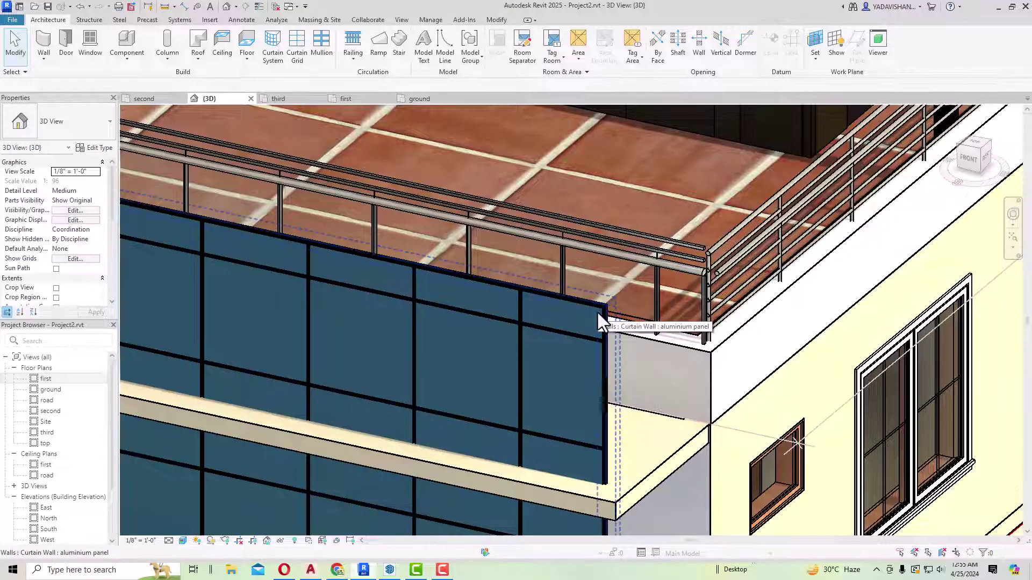
{"action": "left_click", "coordinate": [597, 314]}
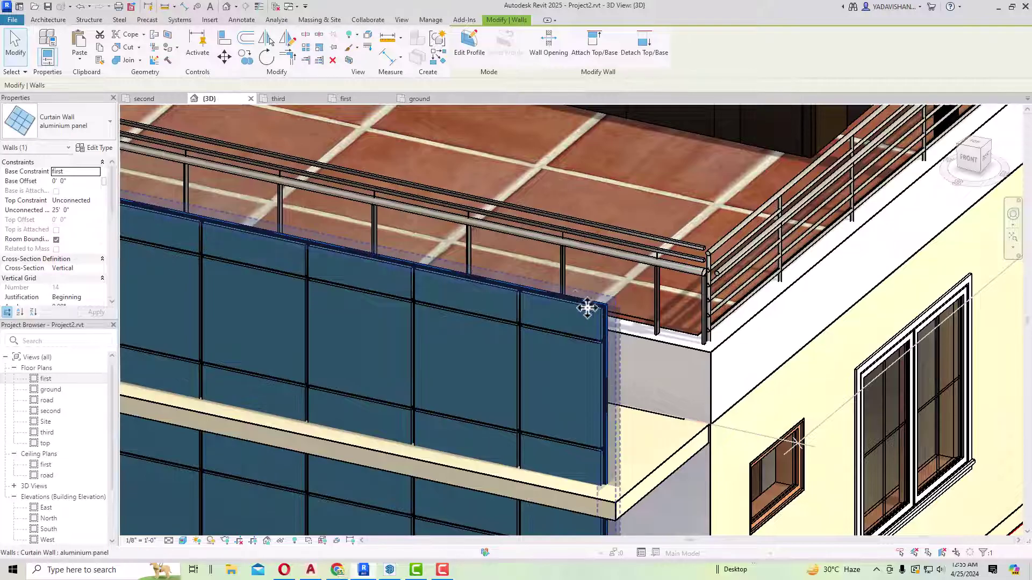
{"action": "scroll", "coordinate": [570, 299], "scroll_direction": "up", "scroll_amount": 2}
{"action": "scroll", "coordinate": [570, 300], "scroll_direction": "down", "scroll_amount": 4}
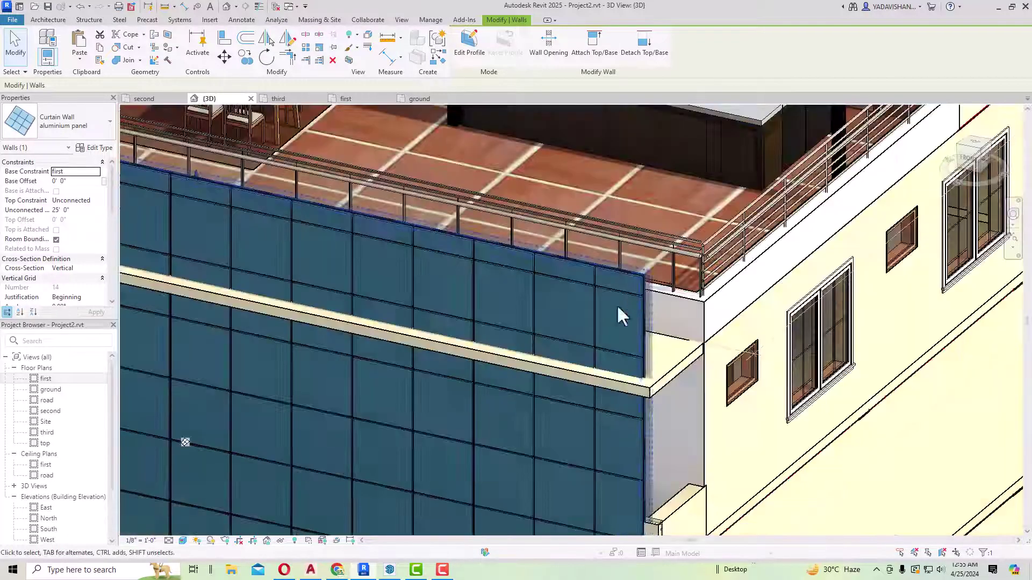
{"action": "scroll", "coordinate": [591, 279], "scroll_direction": "down", "scroll_amount": 3}
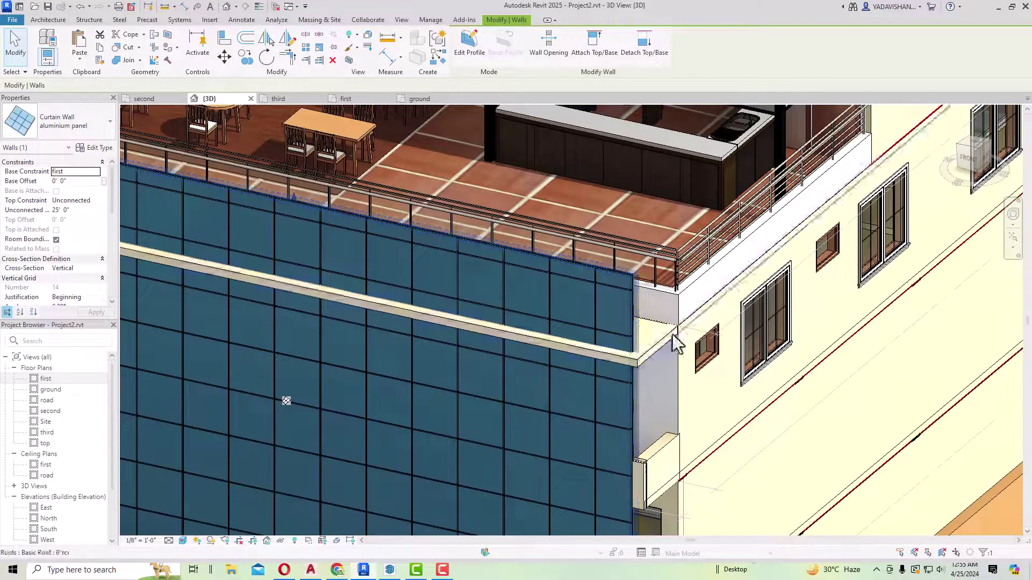
{"action": "scroll", "coordinate": [756, 292], "scroll_direction": "down", "scroll_amount": 2}
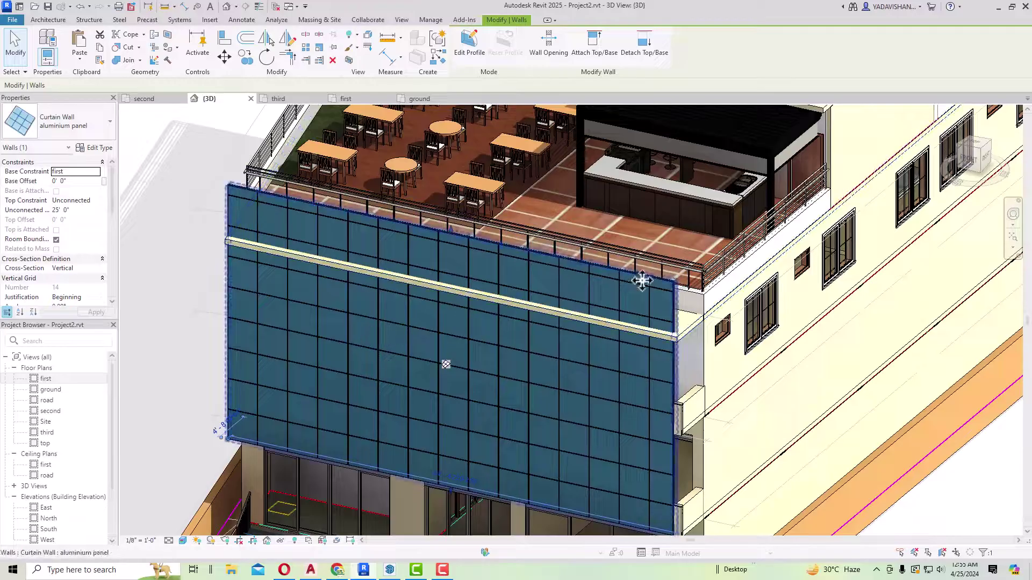
- Open the curtain wall's profile for editing, shown in Wireframe from the front
{"action": "left_click", "coordinate": [469, 45]}
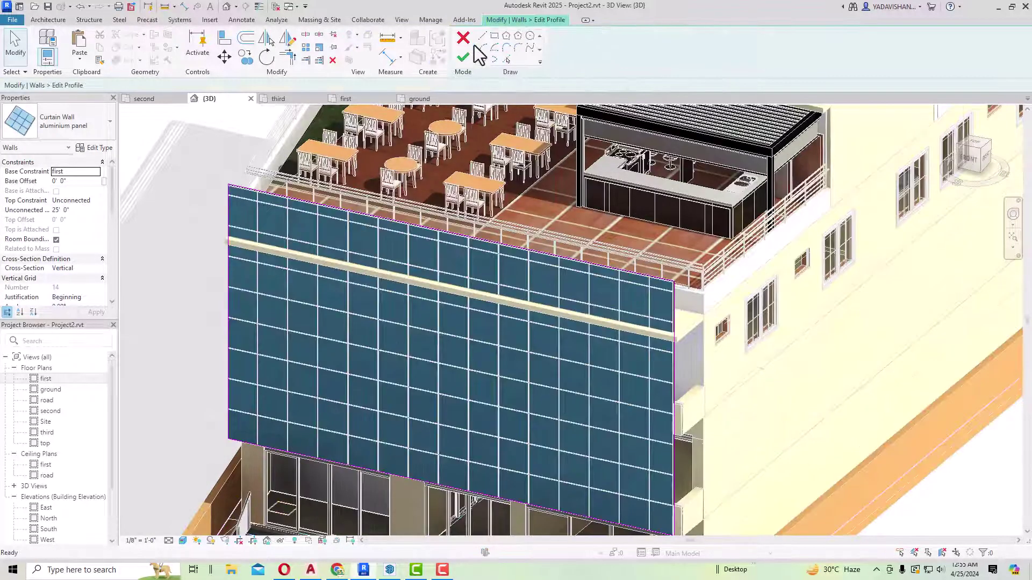
{"action": "left_click", "coordinate": [182, 540]}
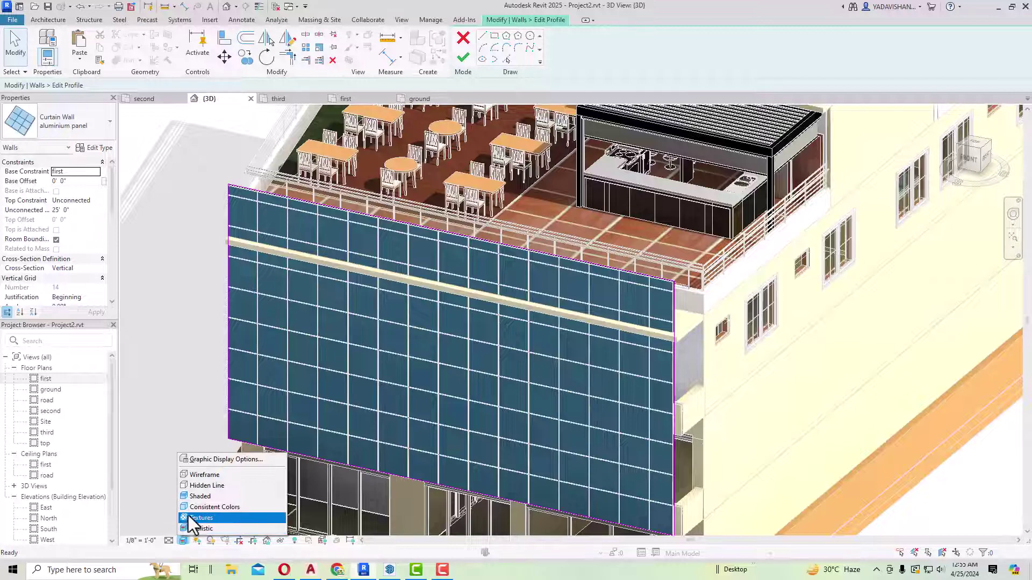
{"action": "left_click", "coordinate": [200, 476]}
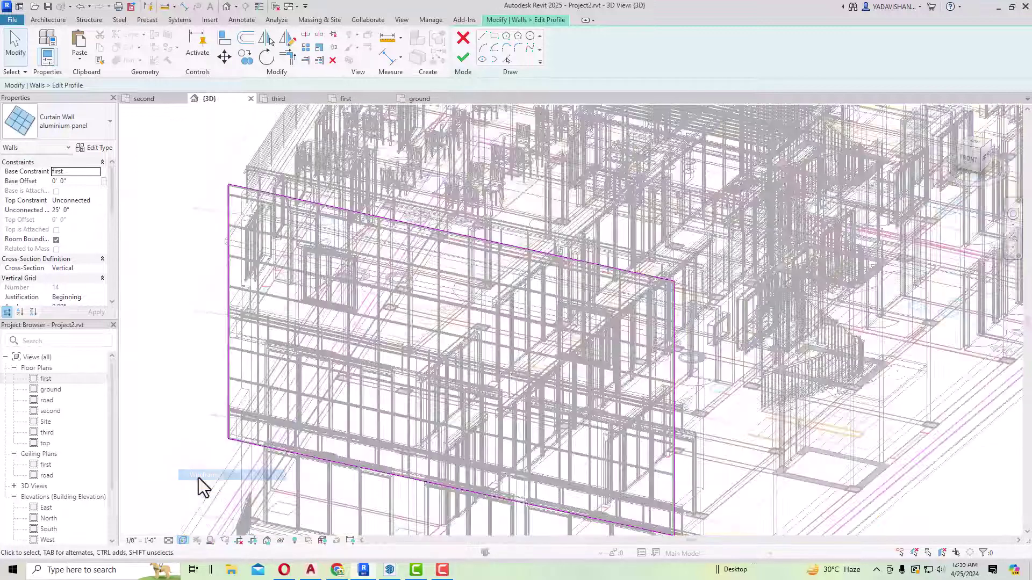
{"action": "left_click", "coordinate": [963, 154]}
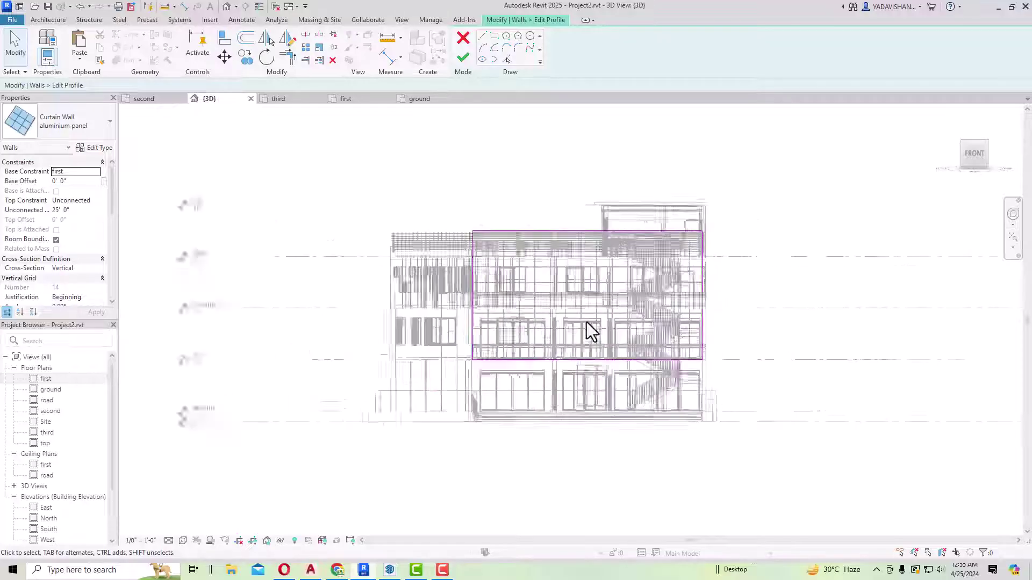
{"action": "scroll", "coordinate": [586, 321], "scroll_direction": "up", "scroll_amount": 2}
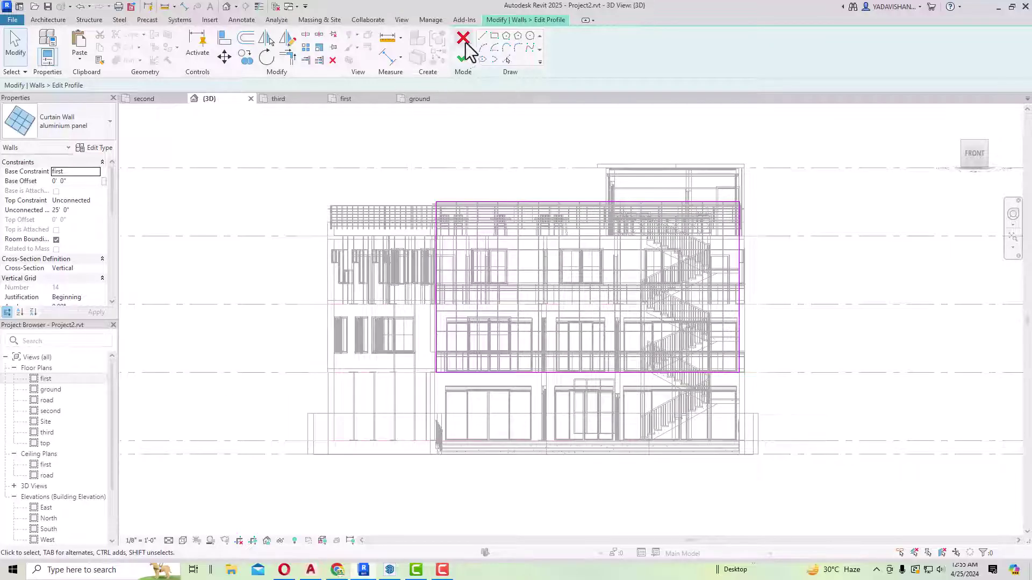
- Sketch two rectangular openings in the profile, a lower one and an upper one
{"action": "left_click", "coordinate": [495, 36]}
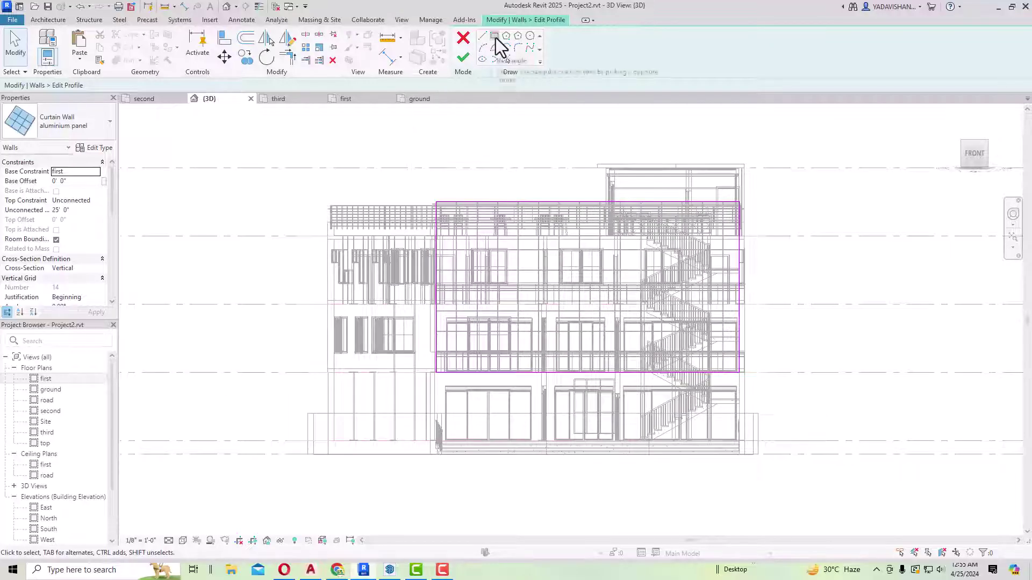
{"action": "left_click", "coordinate": [446, 320]}
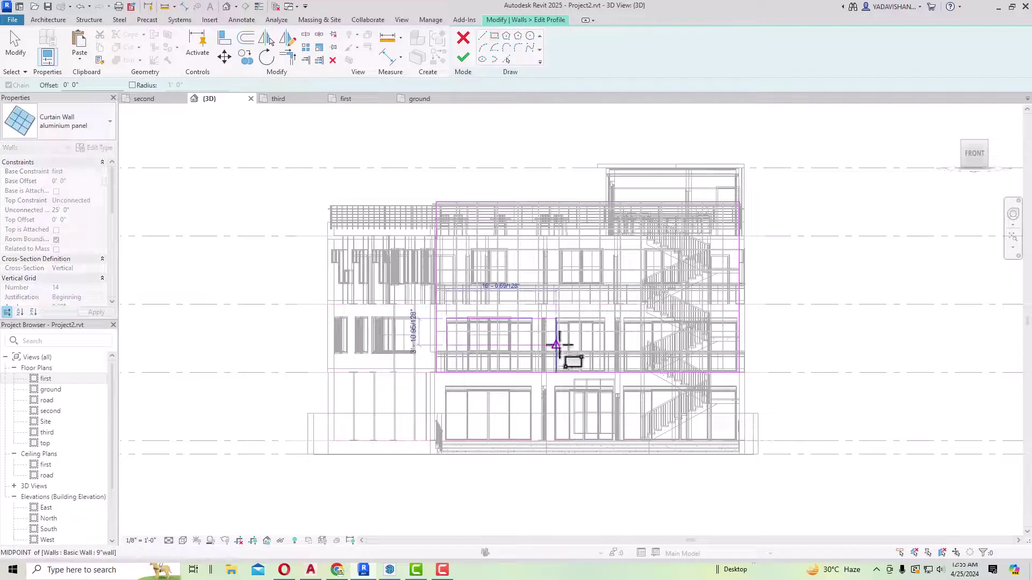
{"action": "left_click", "coordinate": [726, 356]}
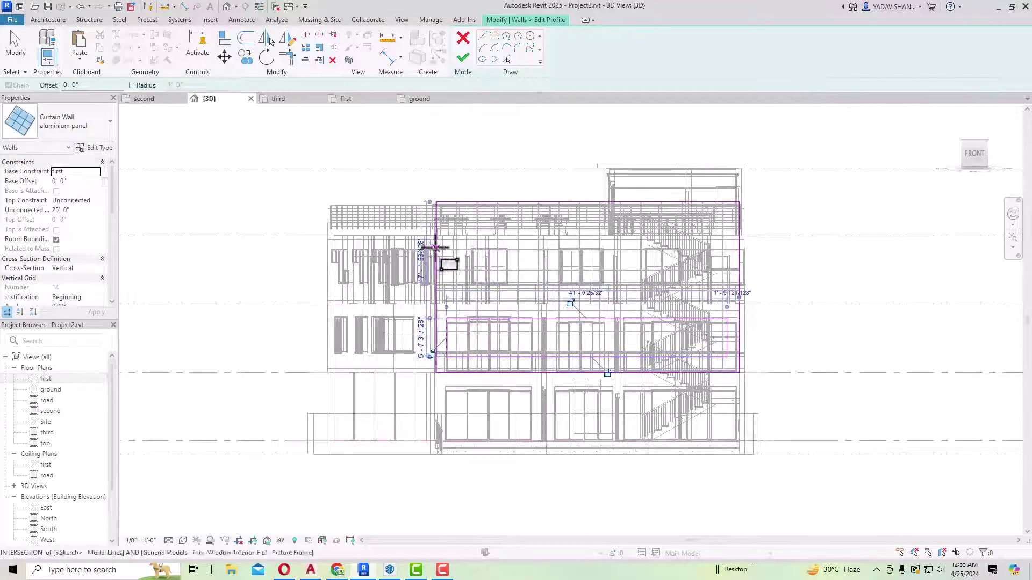
{"action": "left_click", "coordinate": [449, 235]}
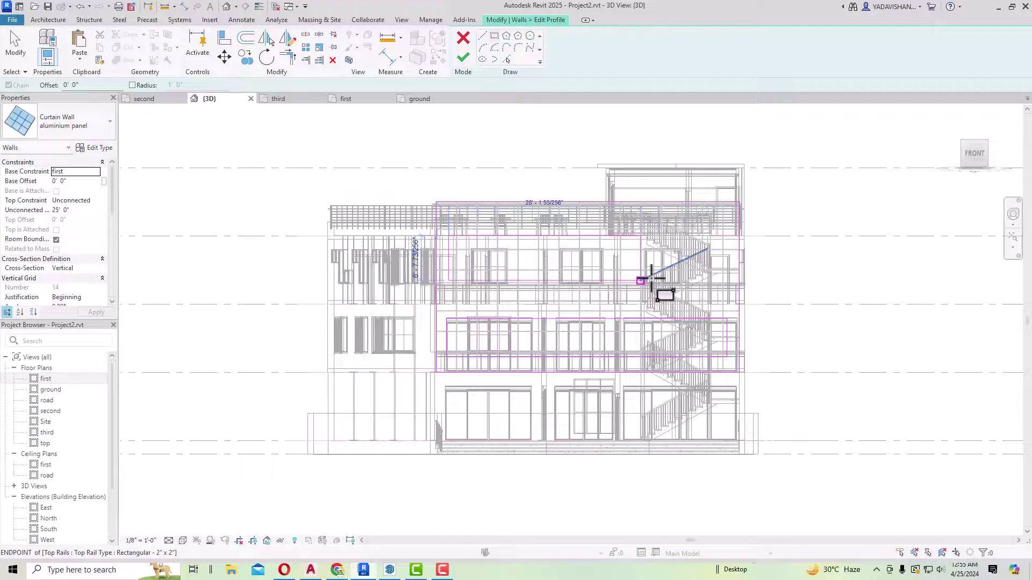
{"action": "left_click", "coordinate": [716, 290]}
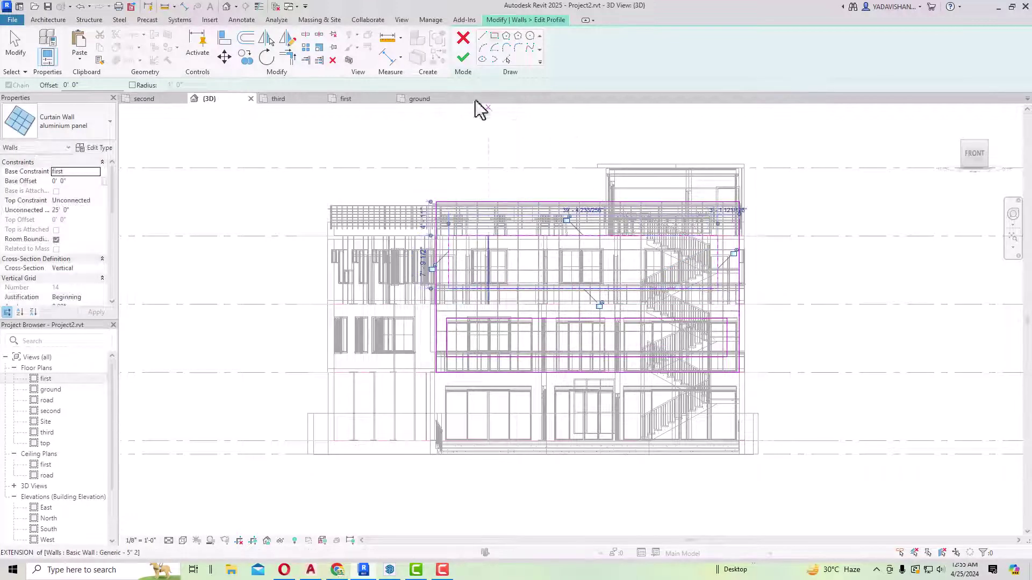
- Apply the profile openings, switch back to Realistic textures, and view from elevated front-right
{"action": "left_click", "coordinate": [463, 59]}
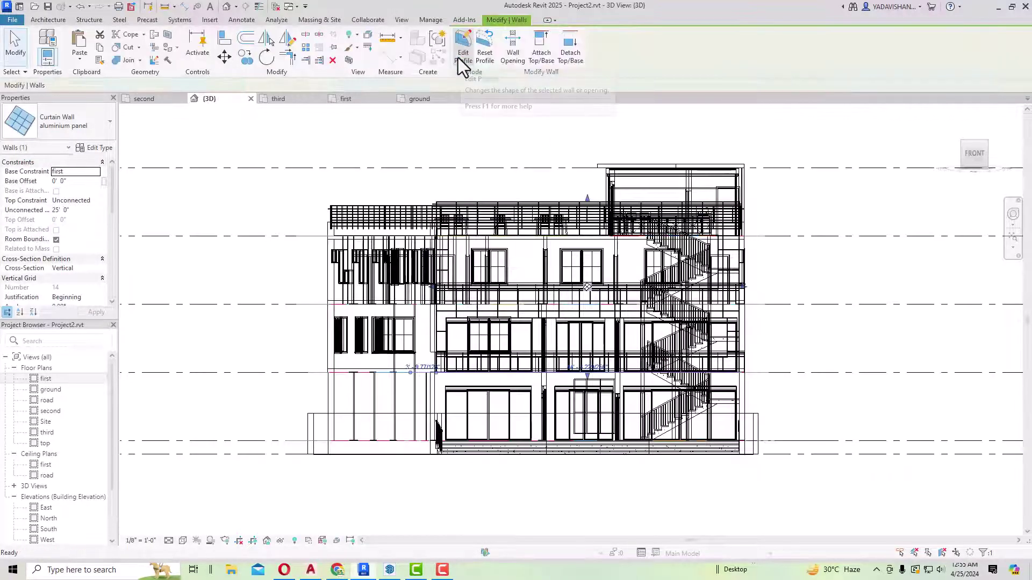
{"action": "left_click", "coordinate": [182, 539]}
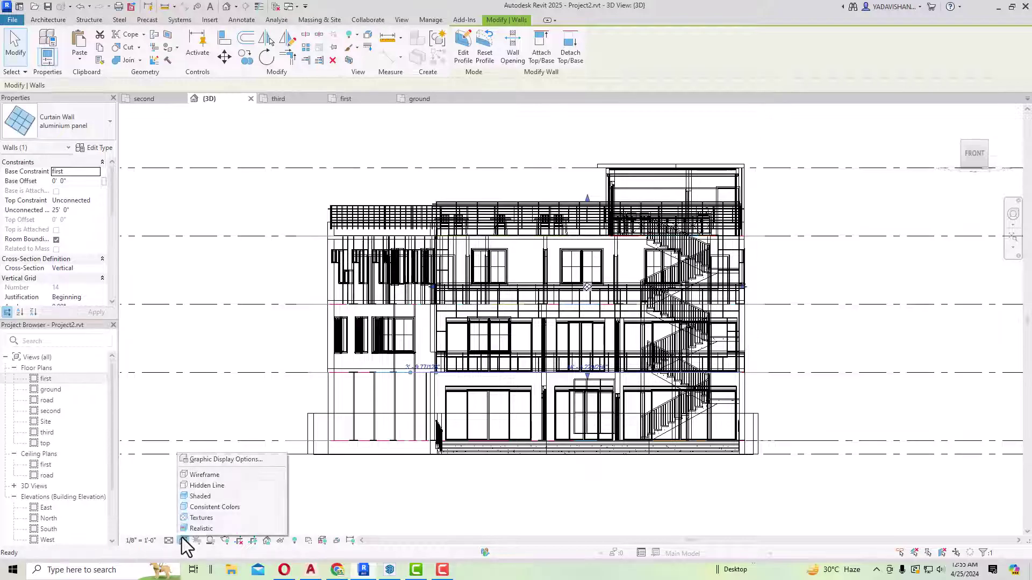
{"action": "left_click", "coordinate": [190, 528]}
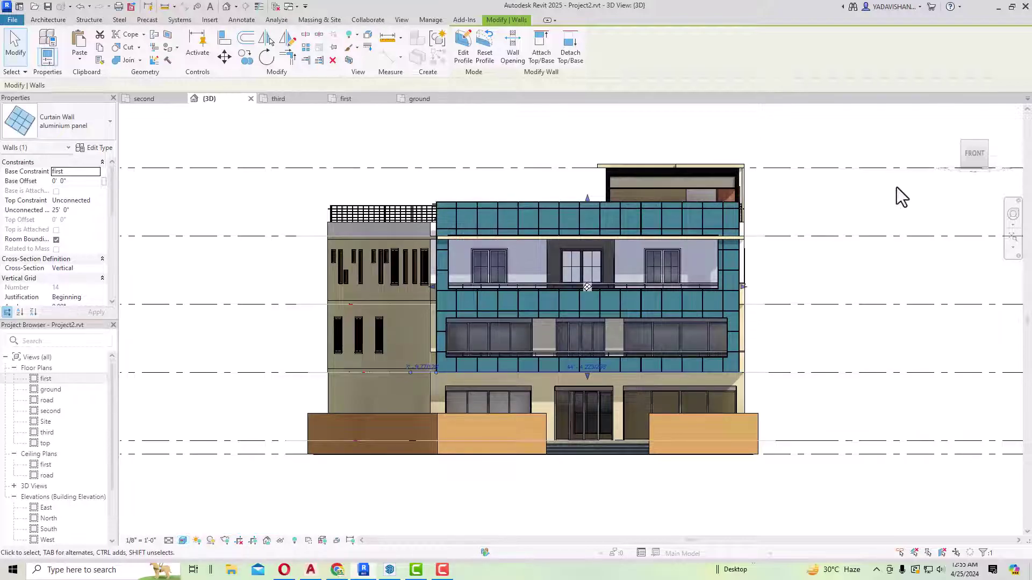
{"action": "left_click_drag", "start_coordinate": [970, 168], "coordinate": [918, 172]}
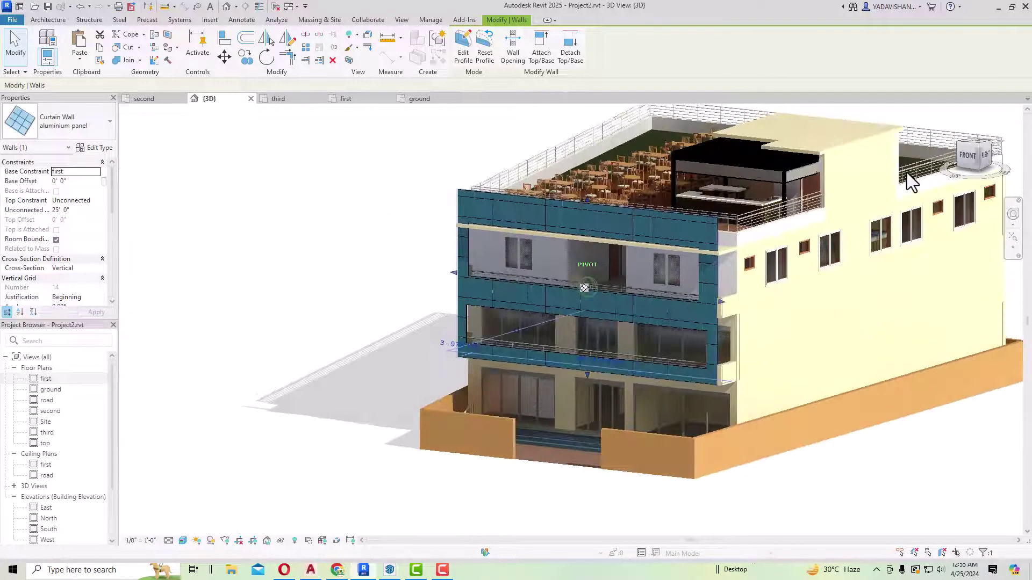
{"action": "scroll", "coordinate": [720, 233], "scroll_direction": "up", "scroll_amount": 5}
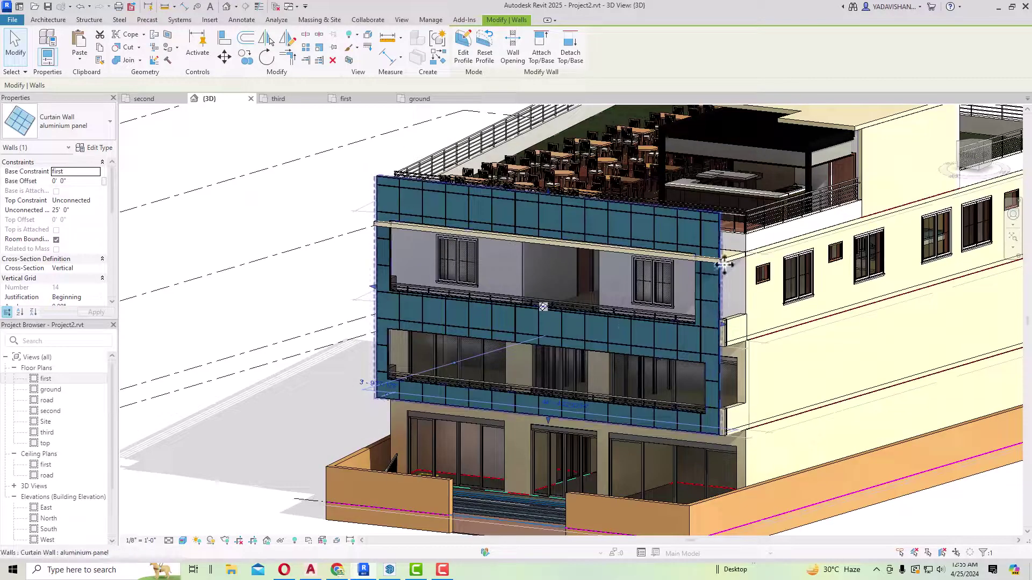